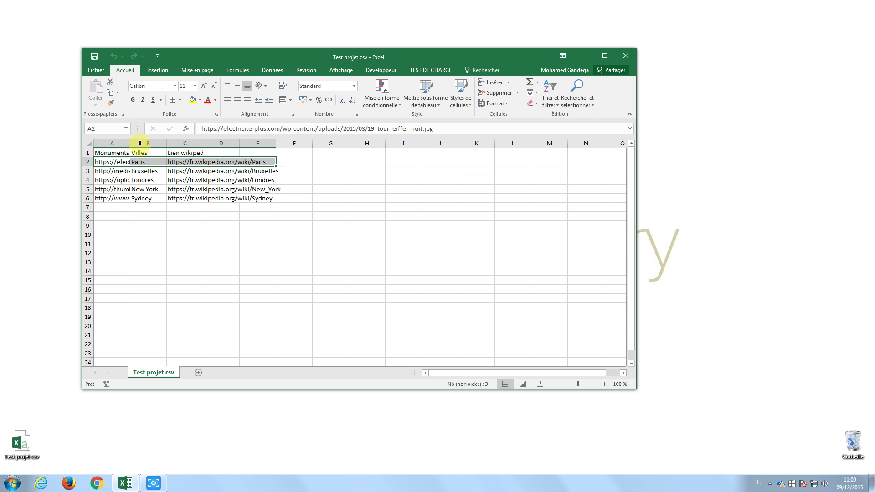
Copy the monument image links in A2:A6, then minimize the Test projet csv workbook.
{"action": "left_click", "coordinate": [112, 165]}
{"action": "left_click_drag", "start_coordinate": [111, 165], "coordinate": [117, 199]}
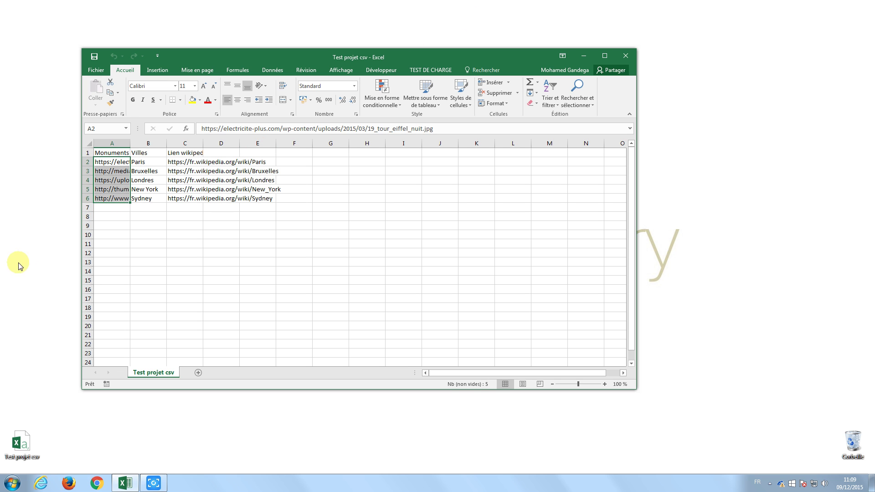
{"action": "key", "text": "ctrl+v"}
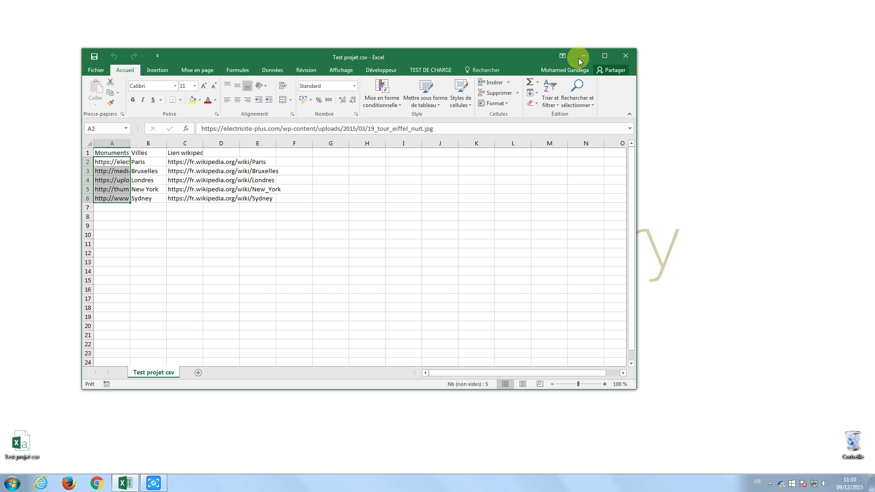
{"action": "left_click", "coordinate": [583, 56]}
Load sandbox-client.foulefactory.com in Firefox.
{"action": "left_click", "coordinate": [70, 481]}
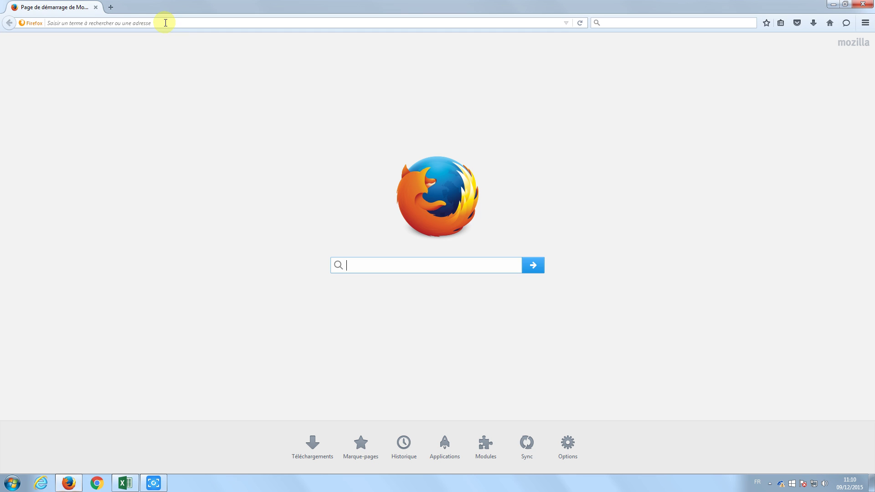
{"action": "left_click", "coordinate": [165, 23]}
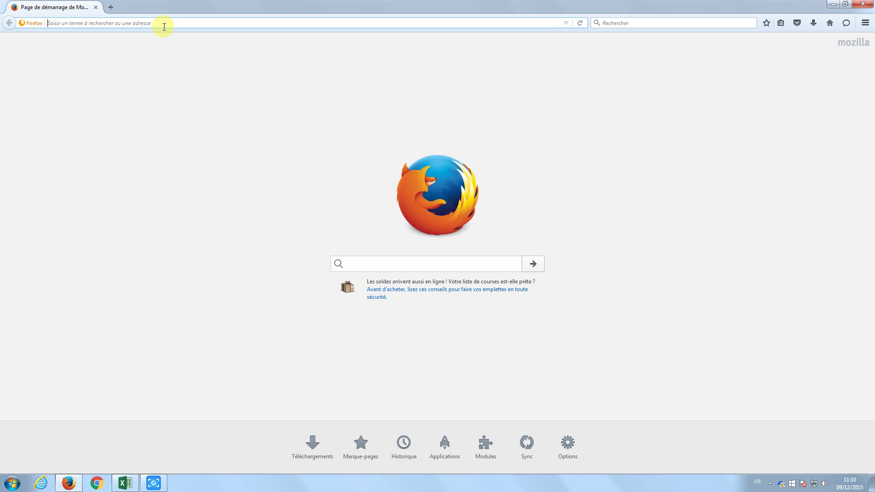
{"action": "type", "text": "sandbox-client."}
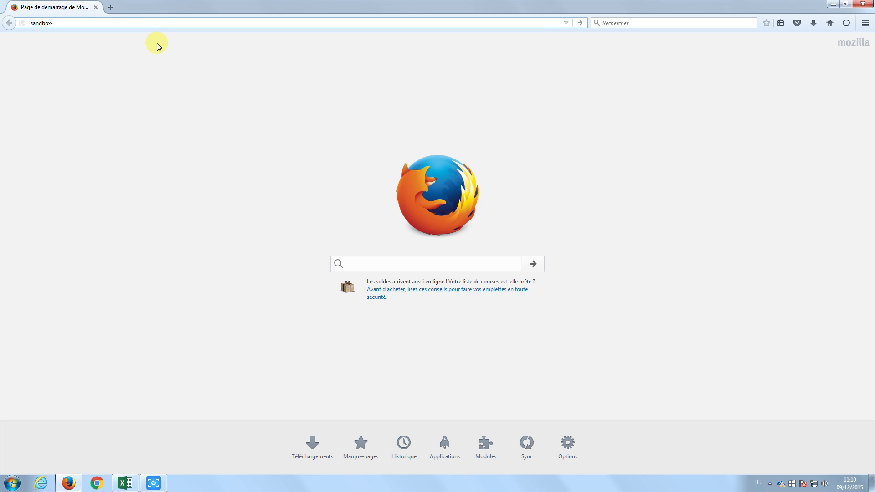
{"action": "type", "text": "foulefactory.com"}
{"action": "key", "text": "Return"}
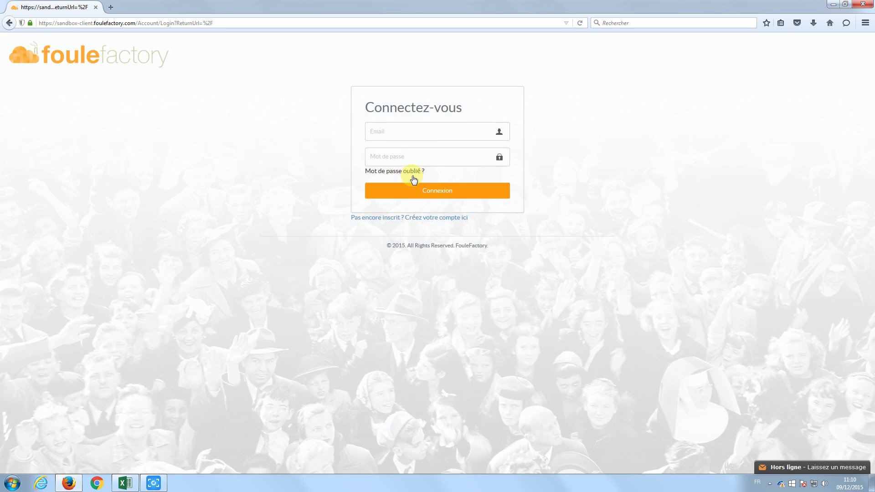
Sign in with the client account's e-mail and password.
{"action": "left_click", "coordinate": [405, 126]}
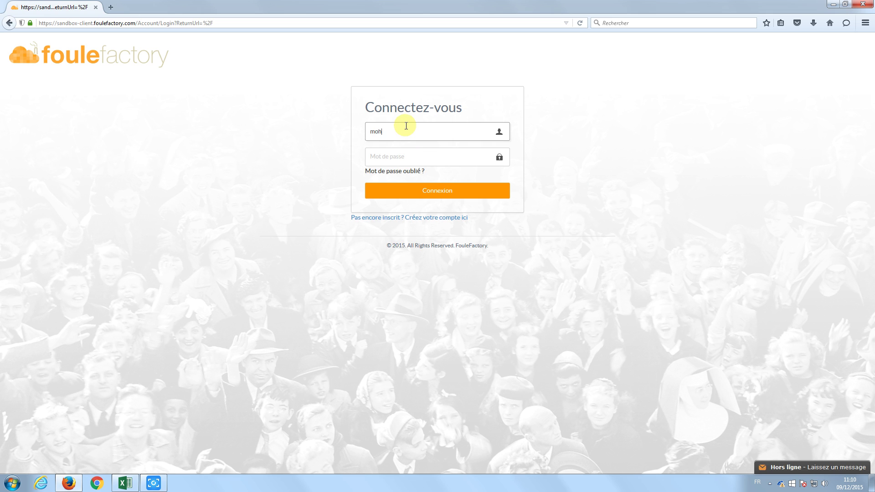
{"action": "key", "text": "Tab"}
{"action": "type", "text": "••••"}
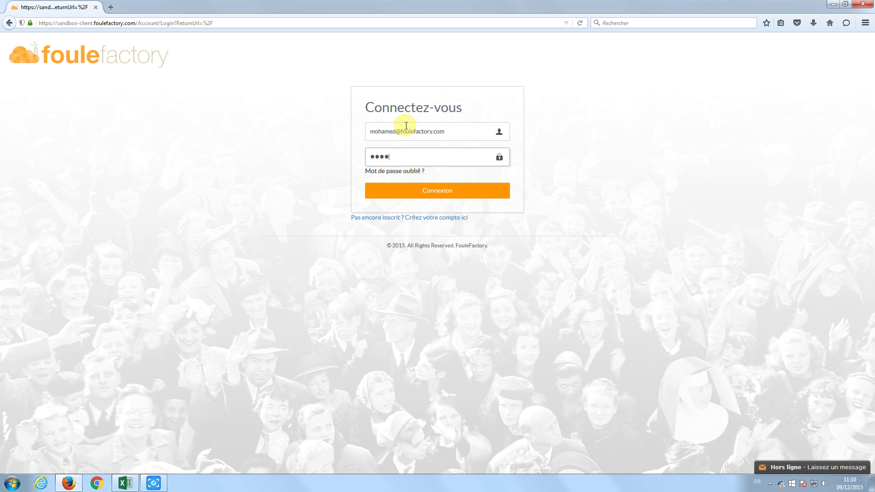
{"action": "type", "text": "•"}
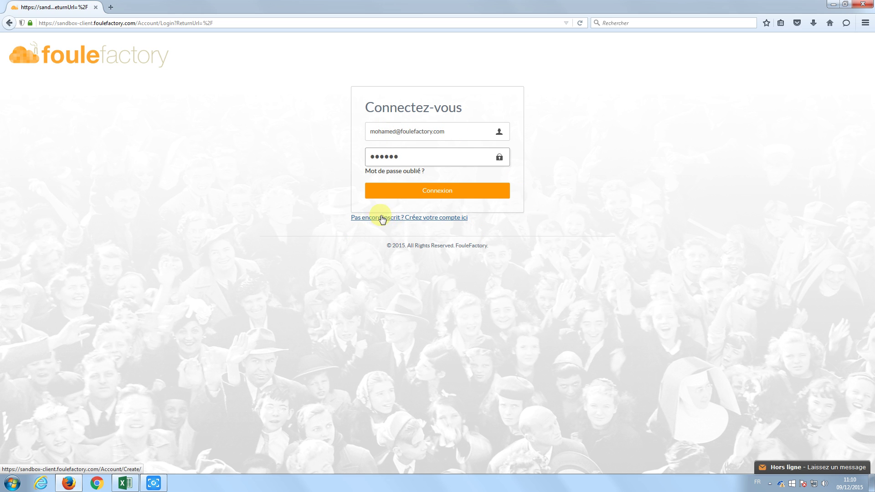
{"action": "left_click", "coordinate": [422, 197]}
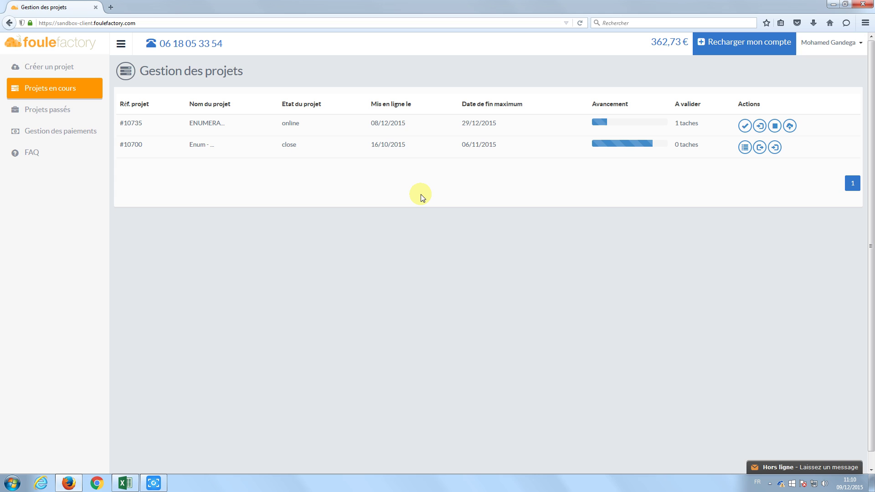
Start a new project titled 'Projet de test' with project type Autre.
{"action": "left_click", "coordinate": [63, 71]}
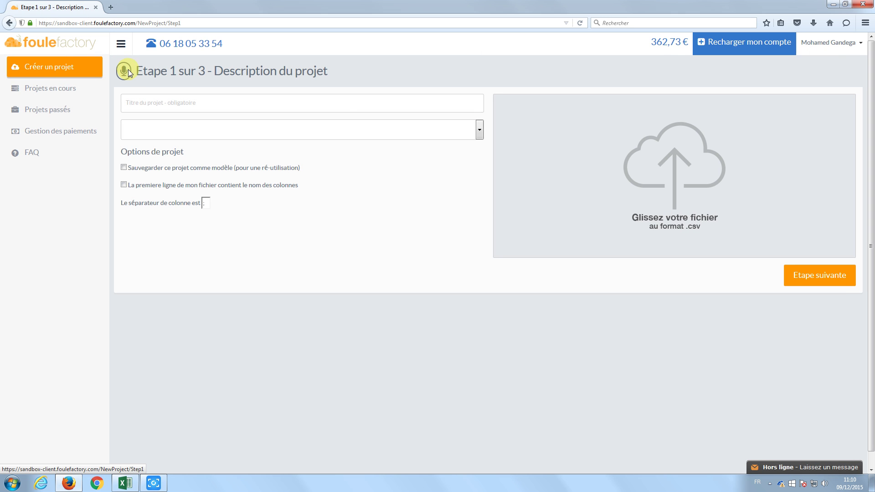
{"action": "left_click", "coordinate": [183, 106]}
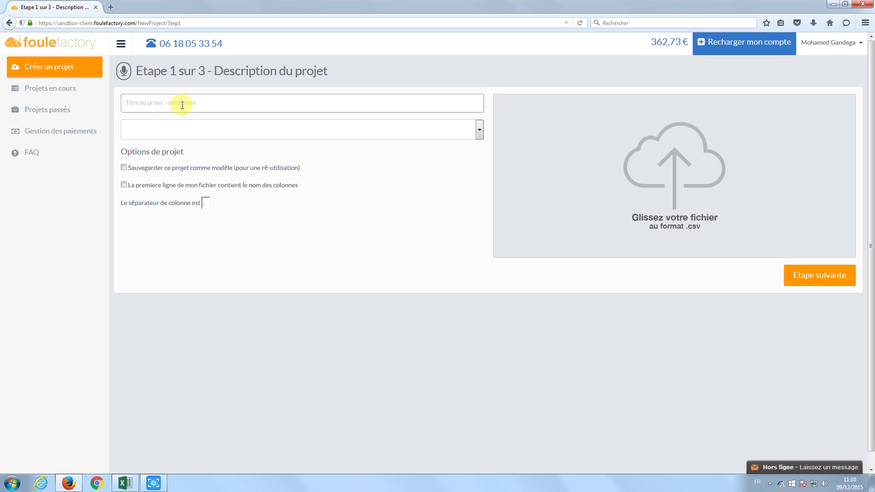
{"action": "type", "text": "Pro"}
{"action": "type", "text": "het"}
{"action": "key", "text": "BackSpace"}
{"action": "key", "text": "BackSpace"}
{"action": "key", "text": "BackSpace"}
{"action": "type", "text": "et de te"}
{"action": "left_click", "coordinate": [193, 129]}
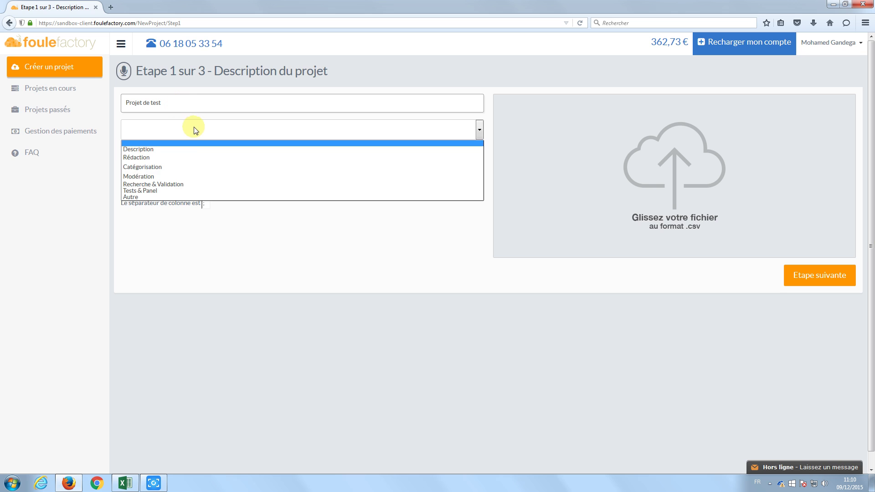
{"action": "left_click", "coordinate": [189, 197]}
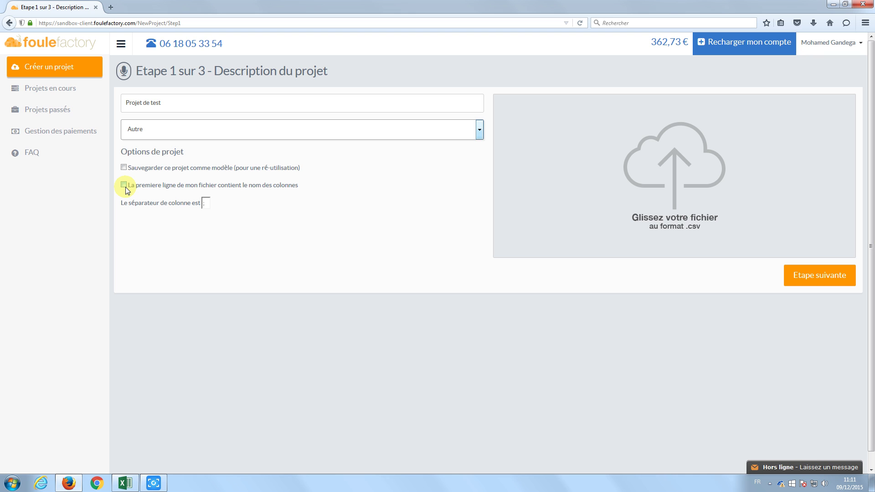
Check the column headers in A1, B1 and C1 of the monuments spreadsheet.
{"action": "left_click", "coordinate": [126, 480]}
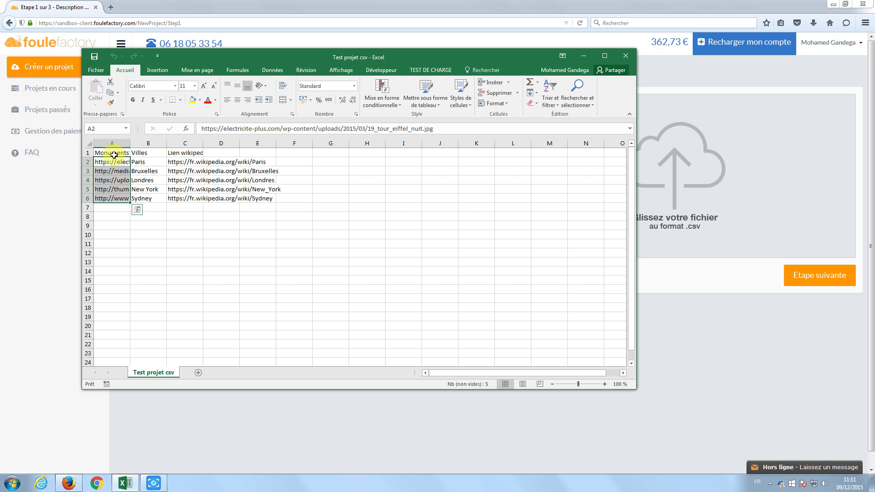
{"action": "left_click", "coordinate": [114, 155]}
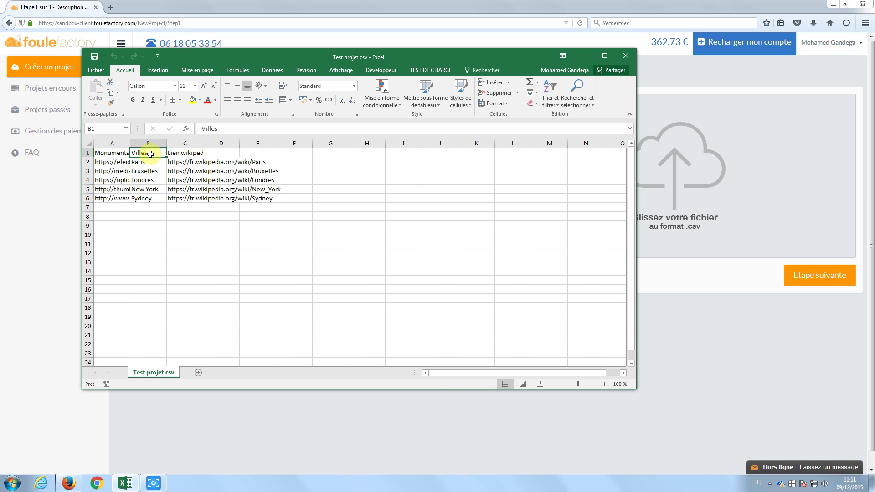
{"action": "left_click", "coordinate": [145, 154]}
{"action": "left_click", "coordinate": [193, 154]}
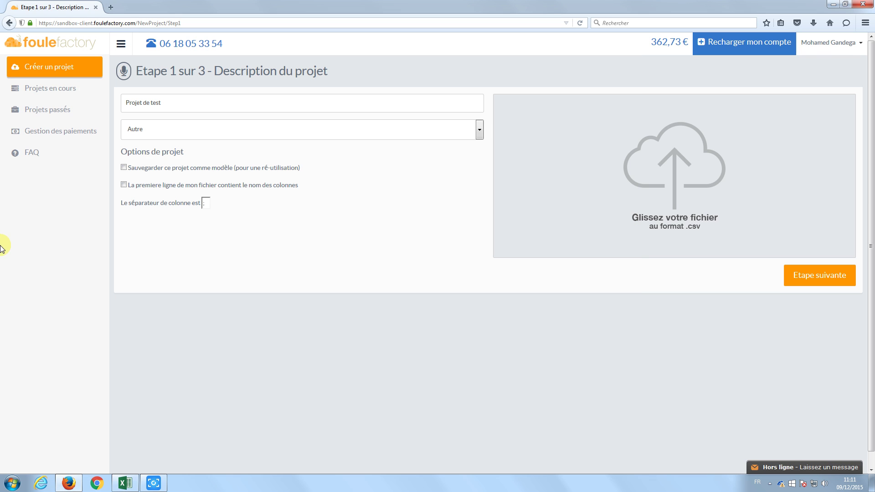
{"action": "key", "text": "alt+Tab"}
Upload Test projet csv using its first row as column names, then continue to step 2.
{"action": "left_click", "coordinate": [124, 185]}
{"action": "left_click", "coordinate": [598, 190]}
{"action": "double_click", "coordinate": [374, 82]}
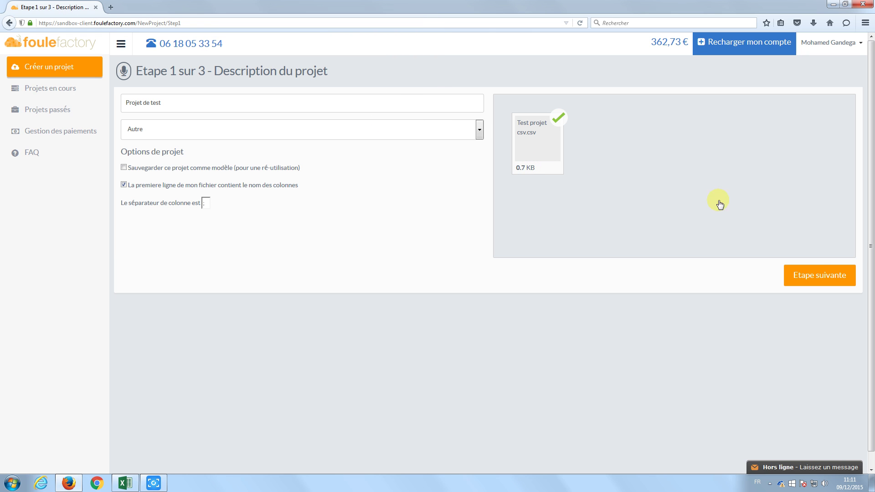
{"action": "left_click", "coordinate": [819, 276]}
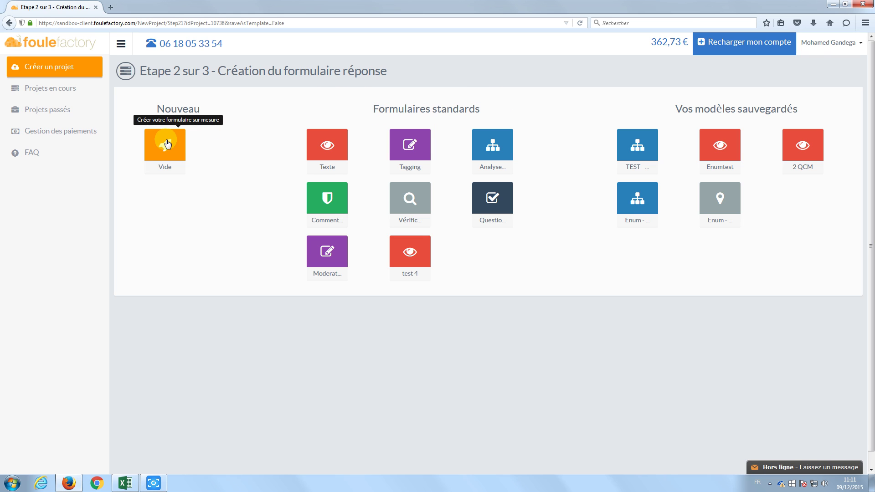
Choose the Vide blank form and open the Instructions add dialog.
{"action": "left_click", "coordinate": [167, 144]}
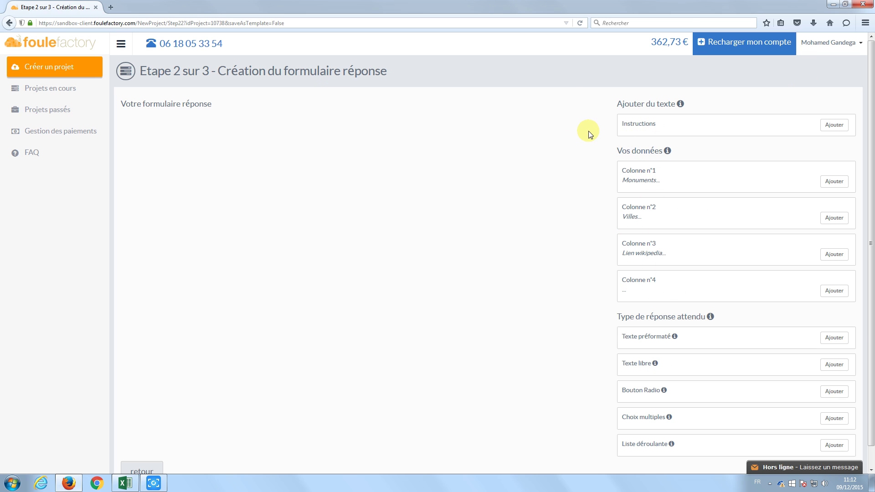
{"action": "mouse_move", "coordinate": [666, 151]}
{"action": "left_click", "coordinate": [832, 127]}
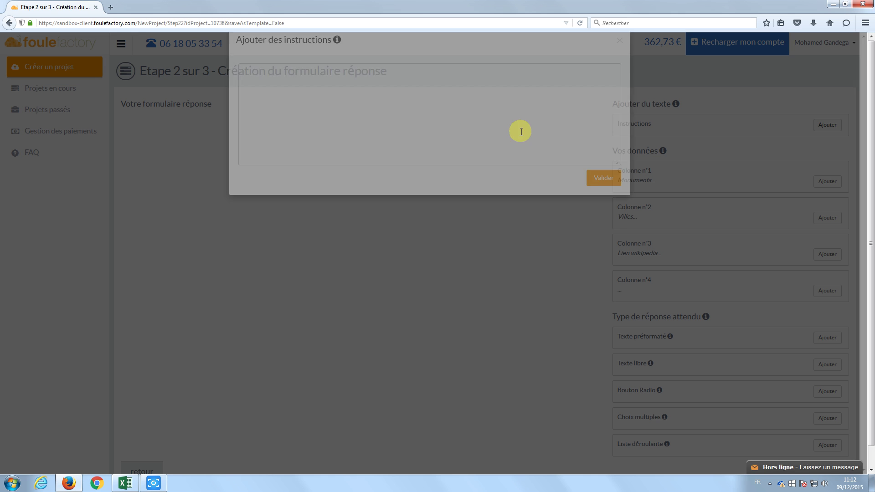
Add a 'Description -' instruction asking to describe the monument and give its creation date, spelled 'Décrivez'.
{"action": "left_click", "coordinate": [308, 164]}
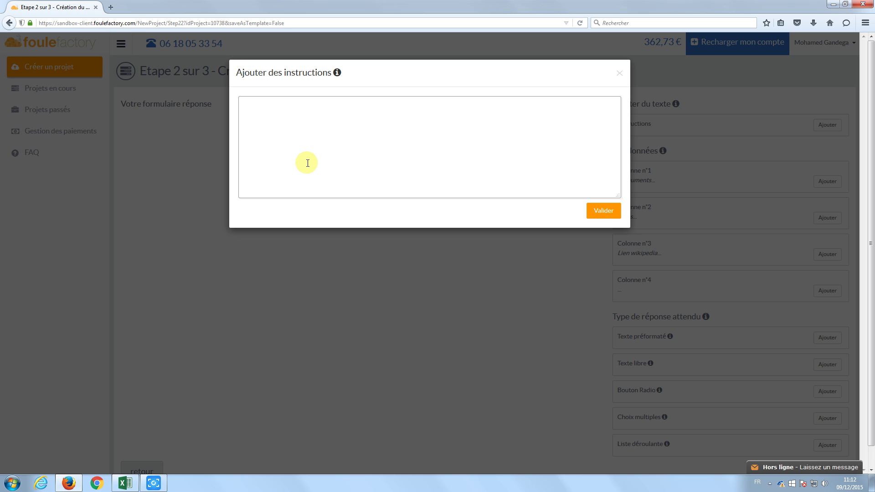
{"action": "key", "text": "BackSpace"}
{"action": "type", "text": "Description -"}
{"action": "key", "text": "Return"}
{"action": "type", "text": "Decrivez le monument que vous voyez,"}
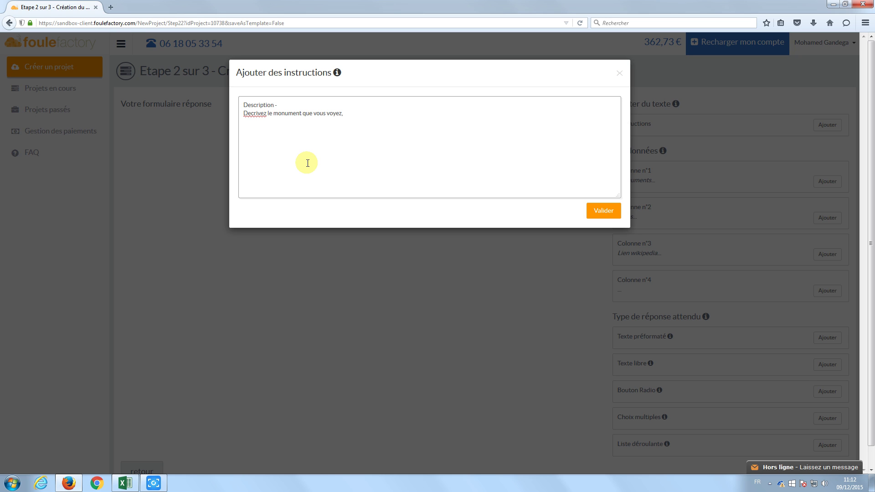
{"action": "type", "text": " et à l'aide du lien mis ç"}
{"action": "key", "text": "BackSpace"}
{"action": "key", "text": "BackSpace"}
{"action": "key", "text": "BackSpace"}
{"action": "type", "text": "à disposition donn"}
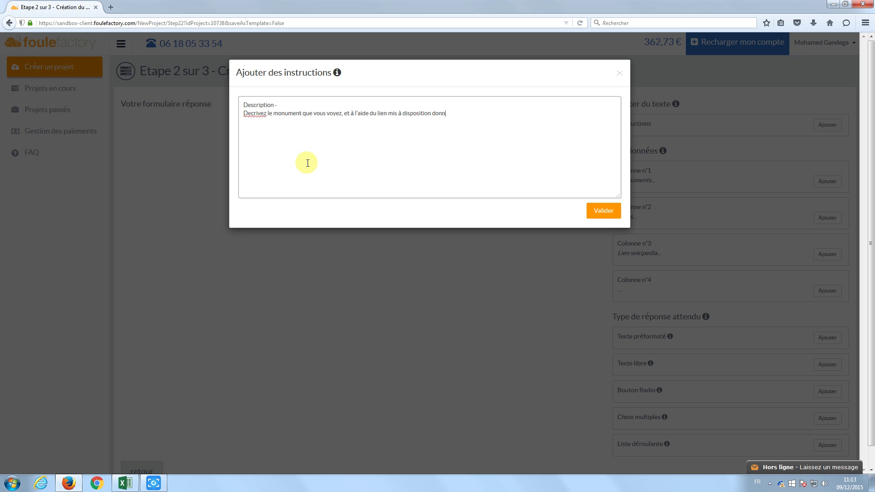
{"action": "type", "text": "ez la date de création de celui-ci"}
{"action": "right_click", "coordinate": [271, 117]}
{"action": "left_click", "coordinate": [287, 123]}
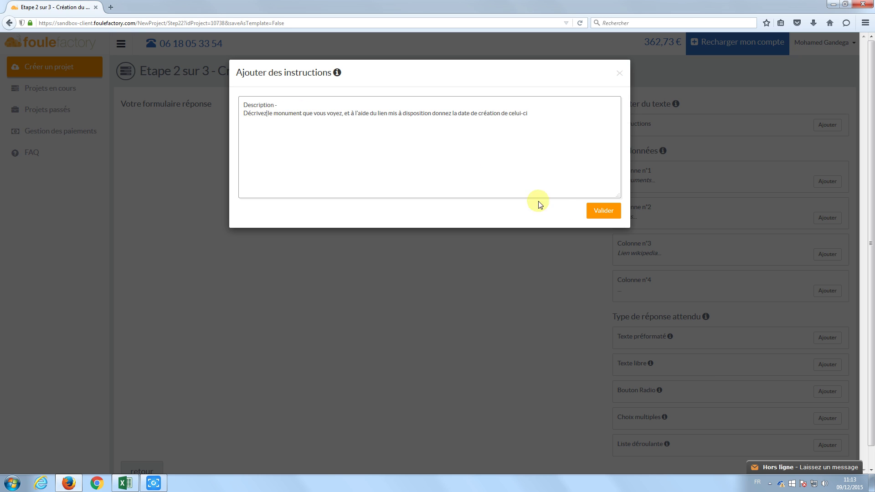
{"action": "left_click", "coordinate": [605, 212]}
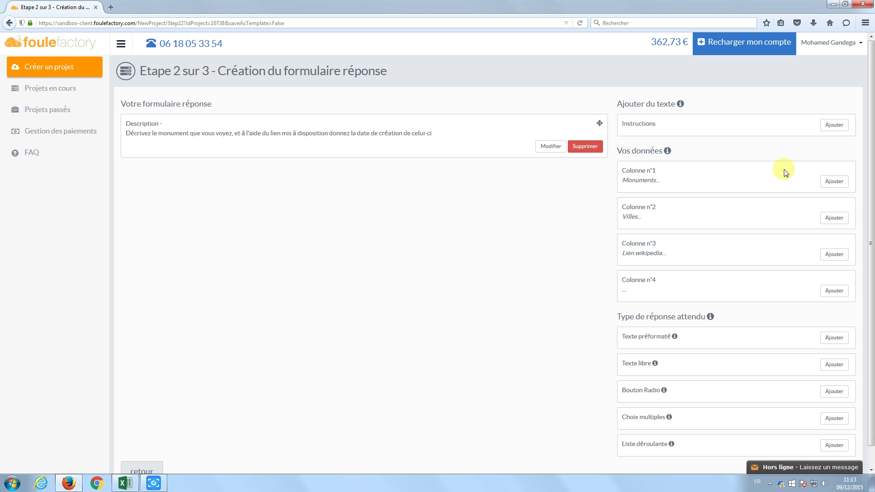
Add the Monuments column (Colonne n°1) to the form displayed as an image.
{"action": "left_click", "coordinate": [834, 182]}
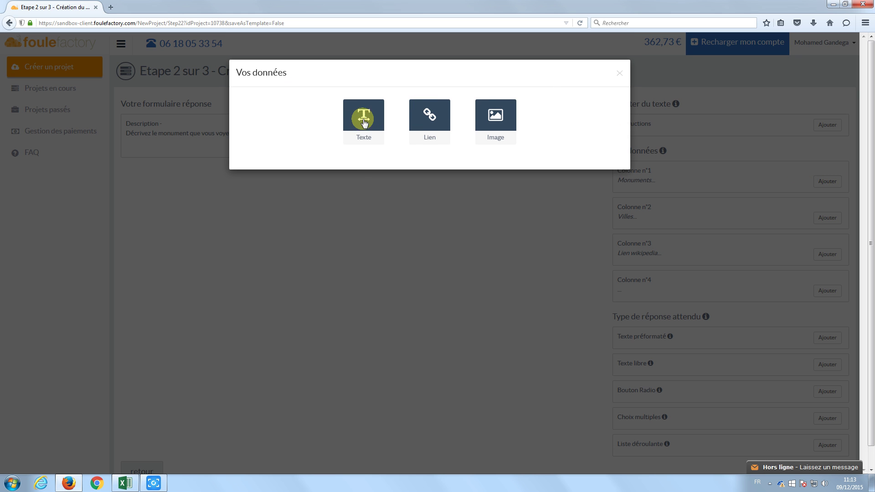
{"action": "left_click", "coordinate": [126, 483]}
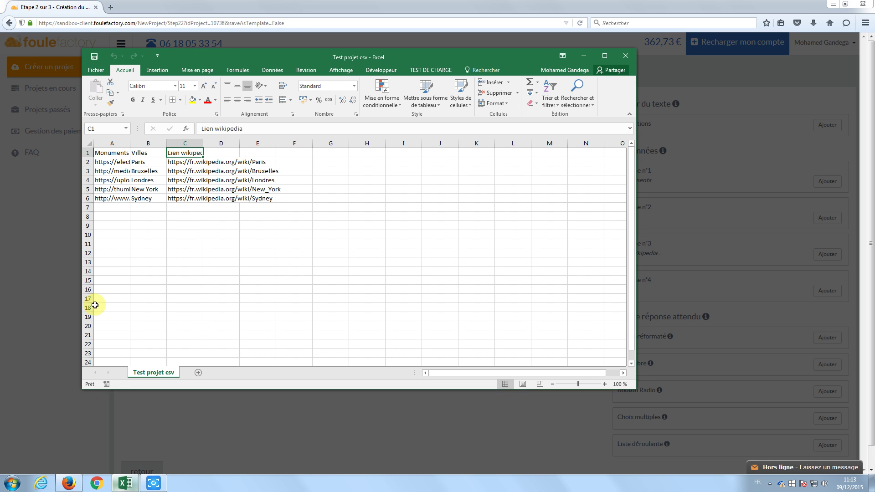
{"action": "left_click", "coordinate": [106, 154]}
{"action": "left_click", "coordinate": [109, 170]}
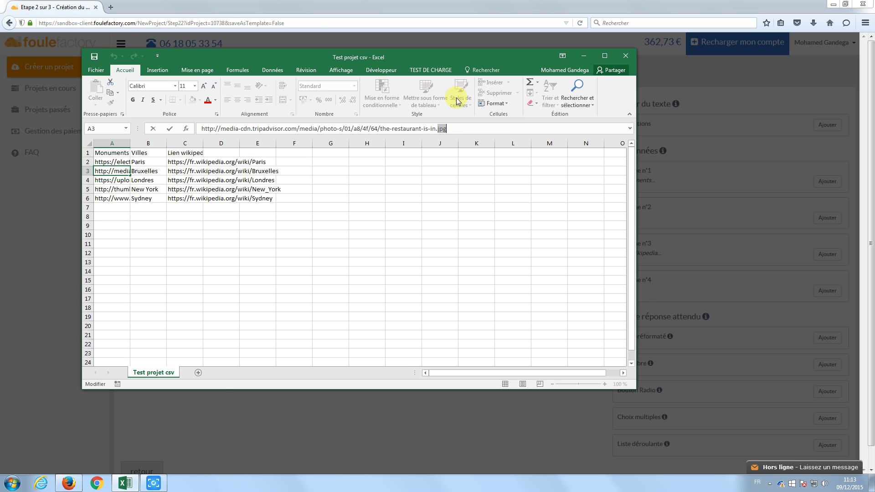
{"action": "left_click", "coordinate": [497, 3]}
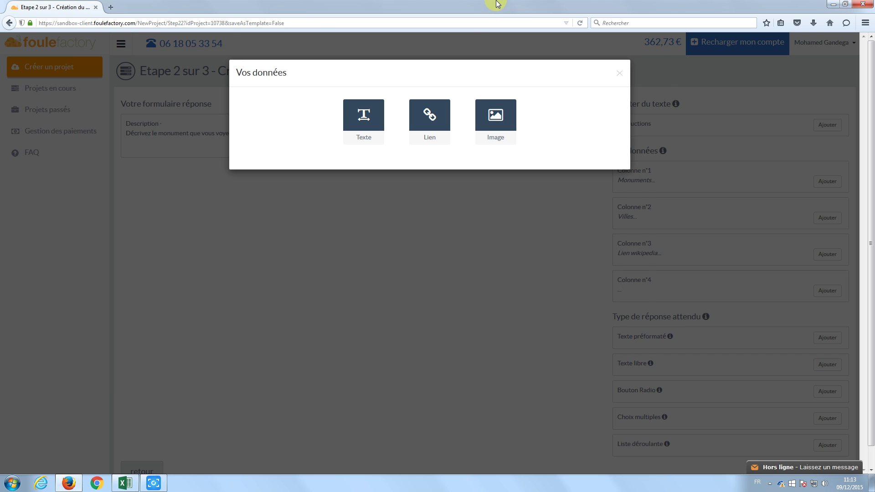
{"action": "left_click", "coordinate": [504, 114]}
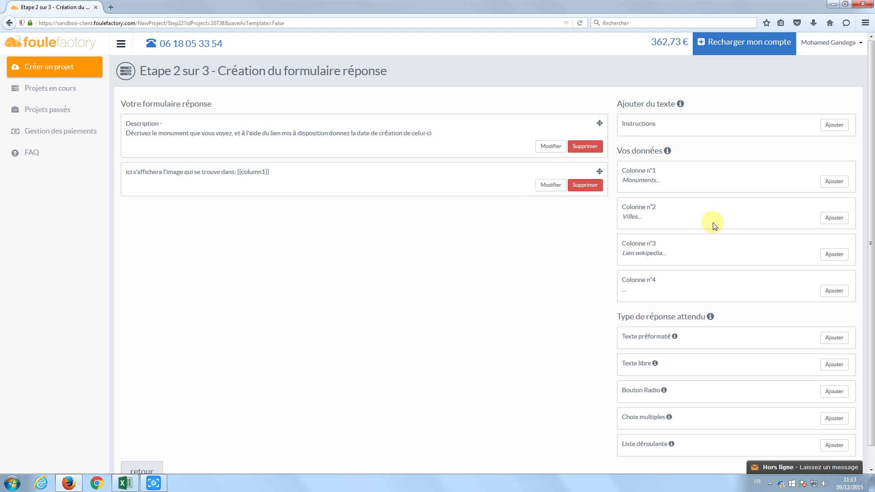
Add the Villes column (Colonne n°2) displayed as text.
{"action": "left_click", "coordinate": [836, 220]}
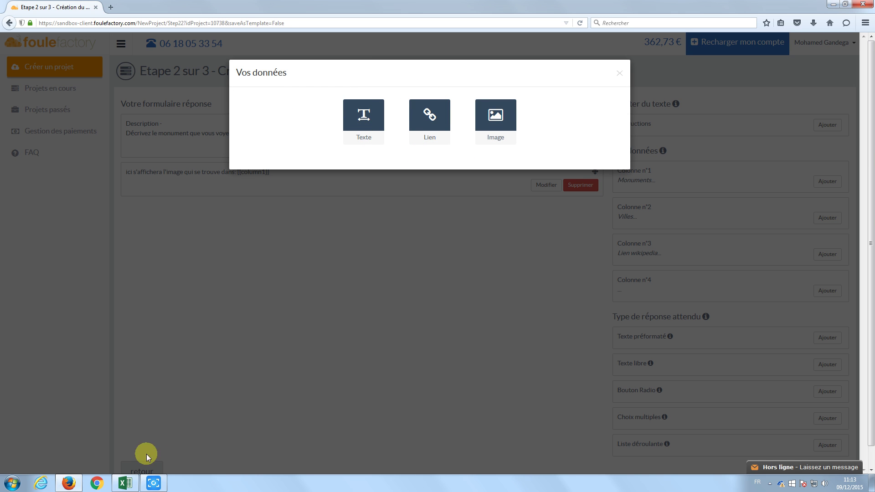
{"action": "left_click", "coordinate": [125, 483]}
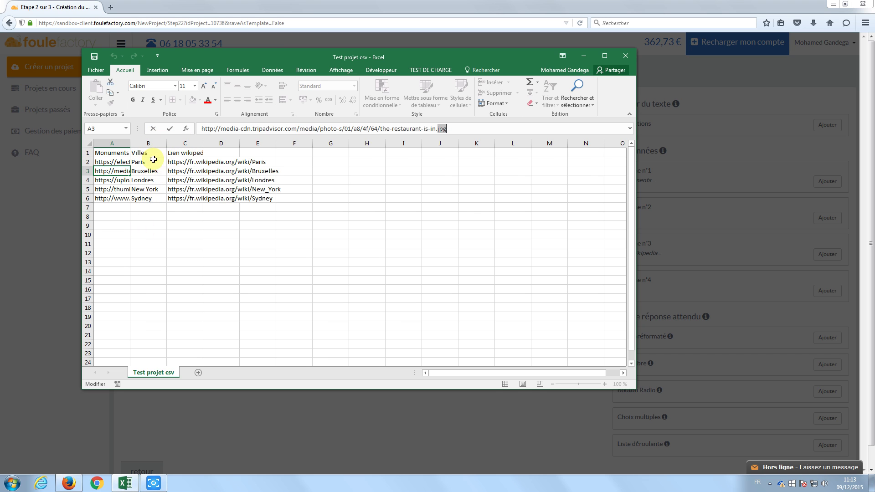
{"action": "left_click", "coordinate": [387, 4]}
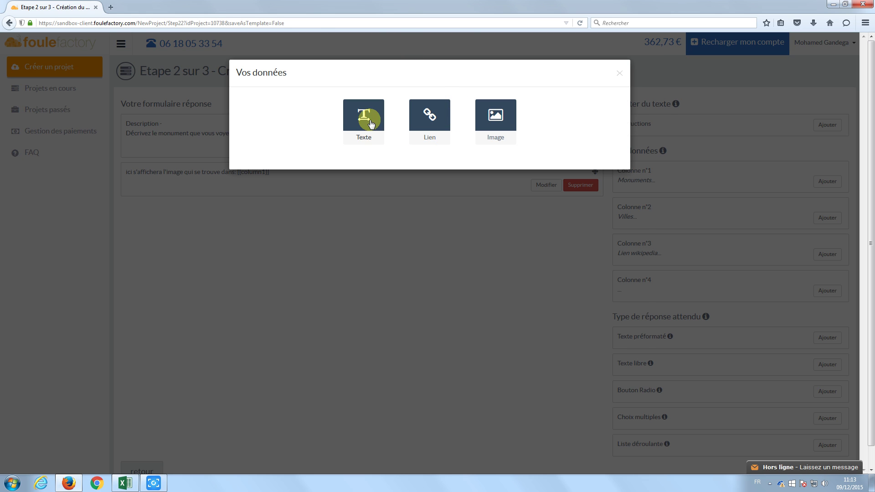
{"action": "left_click", "coordinate": [371, 122]}
Add the Wikipedia column (Colonne n°3) displayed as a link, checking the links in the spreadsheet.
{"action": "left_click", "coordinate": [841, 257]}
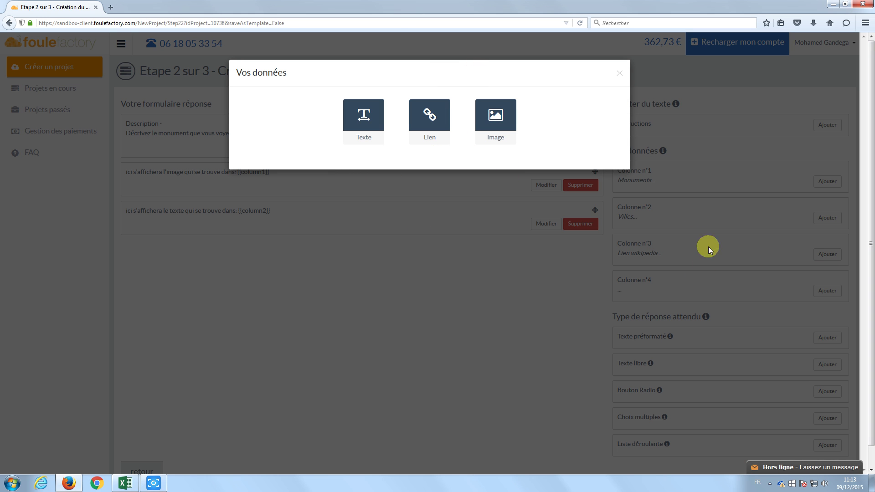
{"action": "left_click", "coordinate": [125, 483]}
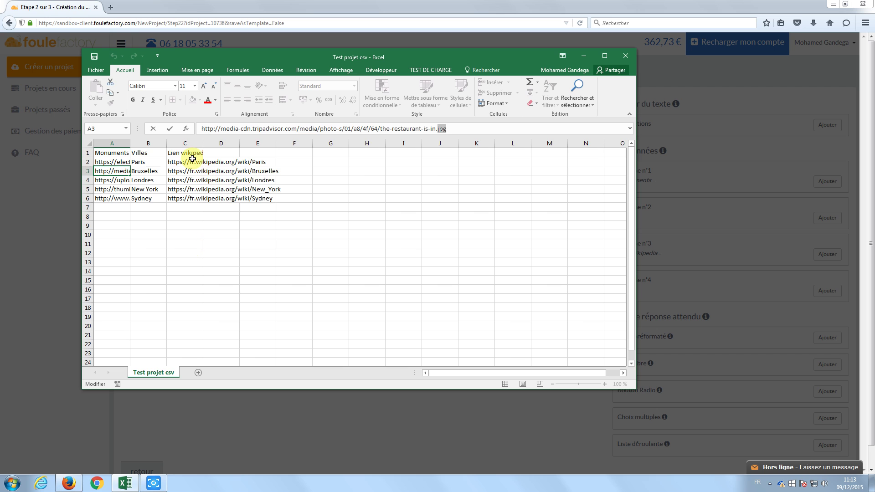
{"action": "left_click", "coordinate": [191, 162]}
{"action": "key", "text": "Down"}
{"action": "key", "text": "Down"}
{"action": "key", "text": "Down"}
{"action": "key", "text": "Down"}
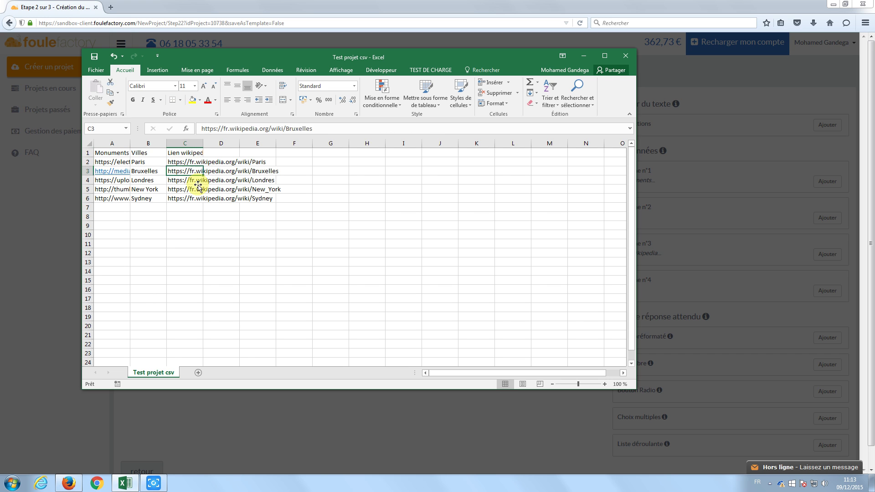
{"action": "key", "text": "Up"}
{"action": "key", "text": "Up"}
{"action": "key", "text": "Up"}
{"action": "key", "text": "Up"}
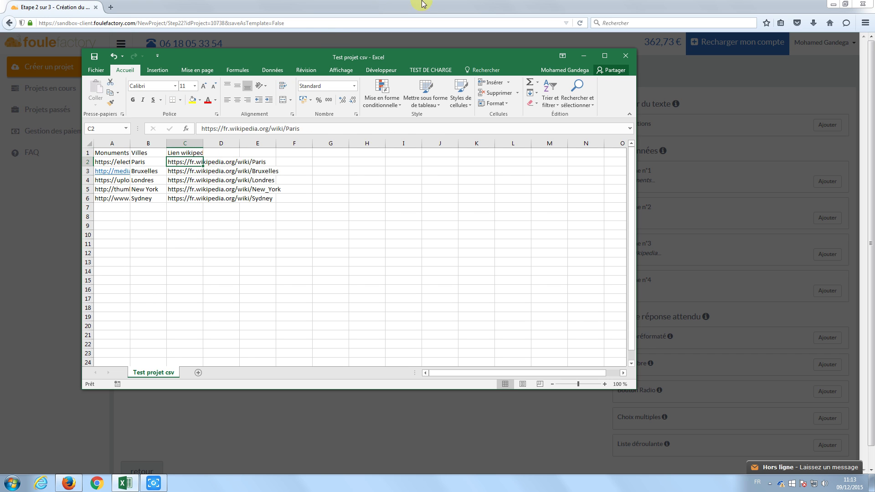
{"action": "left_click", "coordinate": [447, 29]}
{"action": "left_click", "coordinate": [429, 119]}
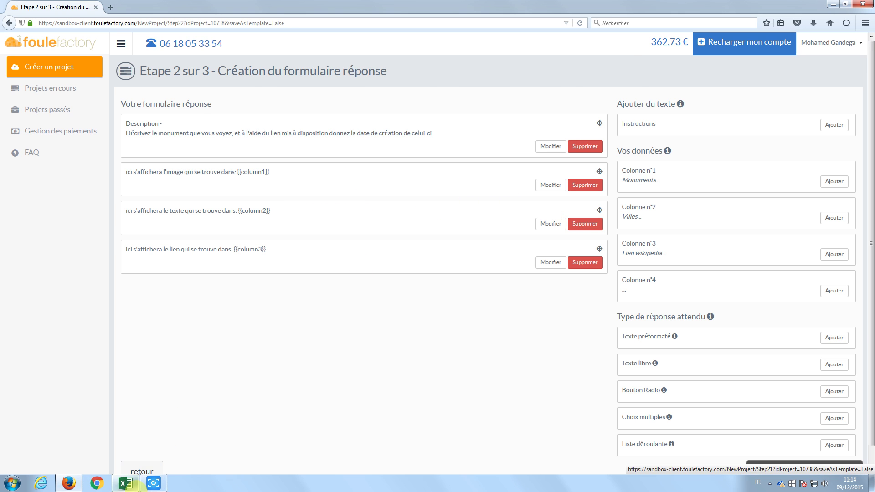
{"action": "left_click", "coordinate": [125, 483]}
{"action": "left_click", "coordinate": [112, 161]}
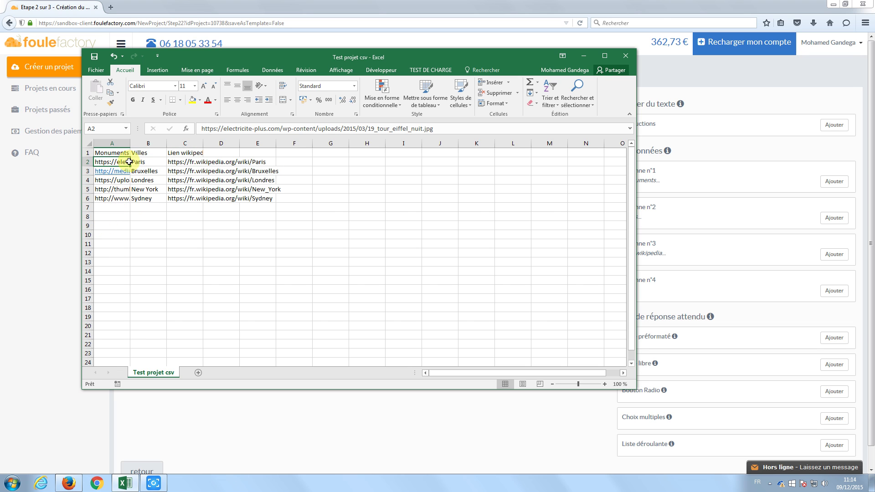
Check the Wikipedia link in C2, then scroll down the FouleFactory response-form page.
{"action": "left_click", "coordinate": [189, 165]}
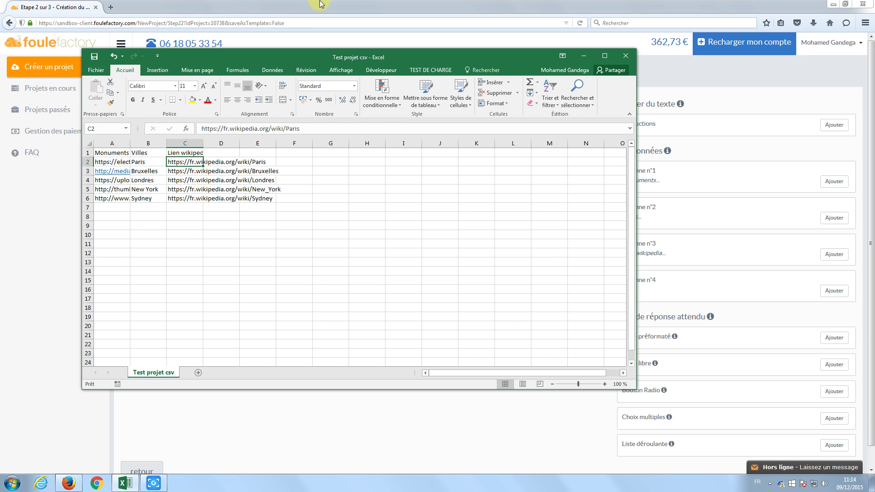
{"action": "left_click", "coordinate": [336, 4]}
{"action": "scroll", "coordinate": [624, 233], "scroll_direction": "down", "scroll_amount": 1}
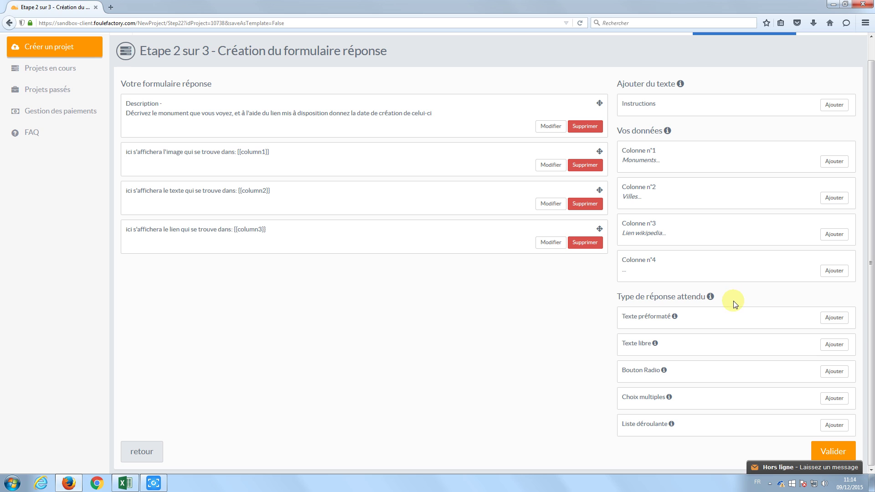
Add a Texte libre answer field with the instruction 'Decrivez le monument'.
{"action": "left_click", "coordinate": [834, 318]}
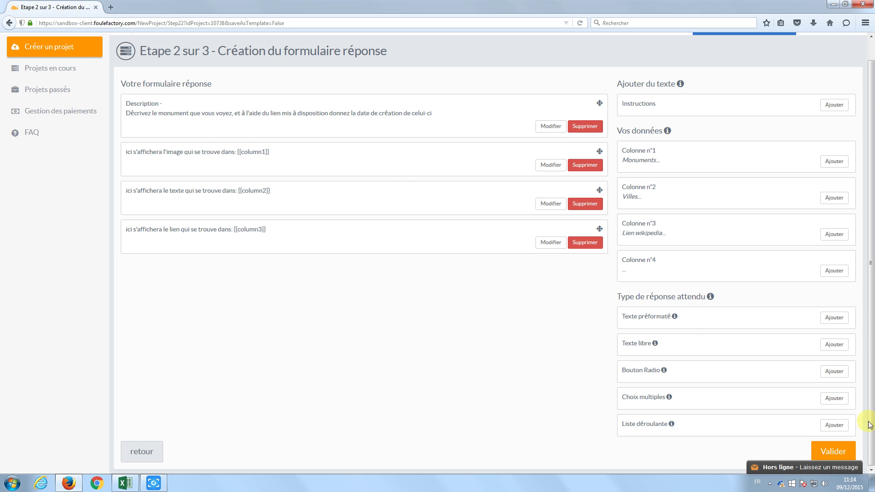
{"action": "left_click", "coordinate": [834, 345]}
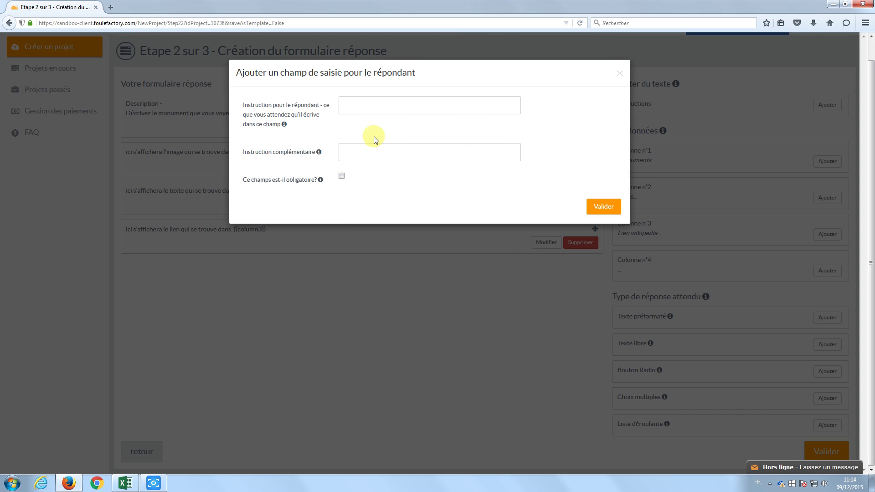
{"action": "left_click", "coordinate": [376, 101]}
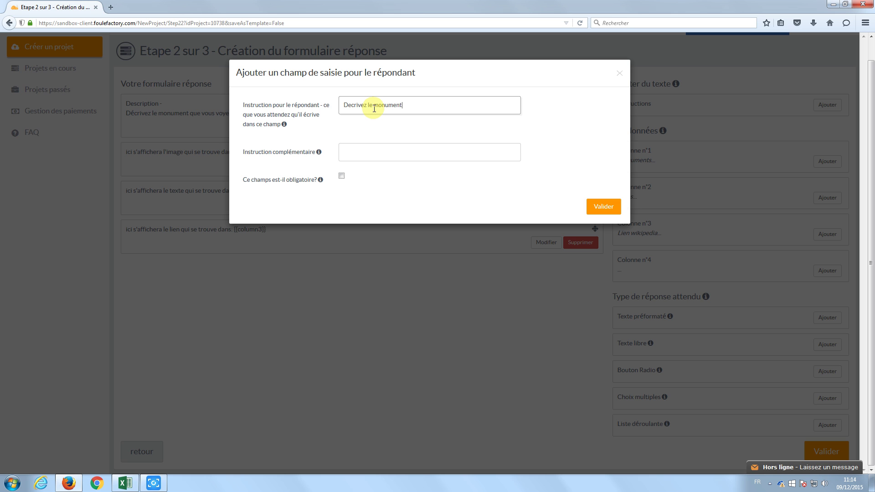
{"action": "left_click", "coordinate": [383, 154]}
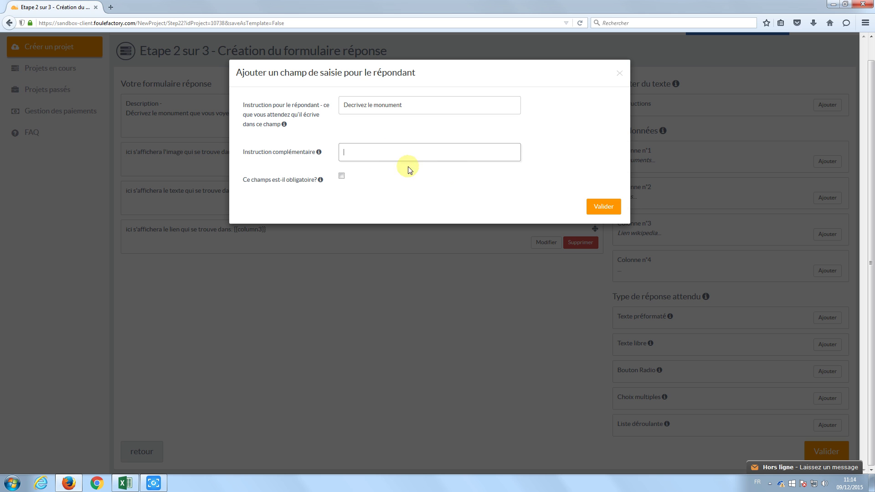
{"action": "left_click", "coordinate": [607, 207]}
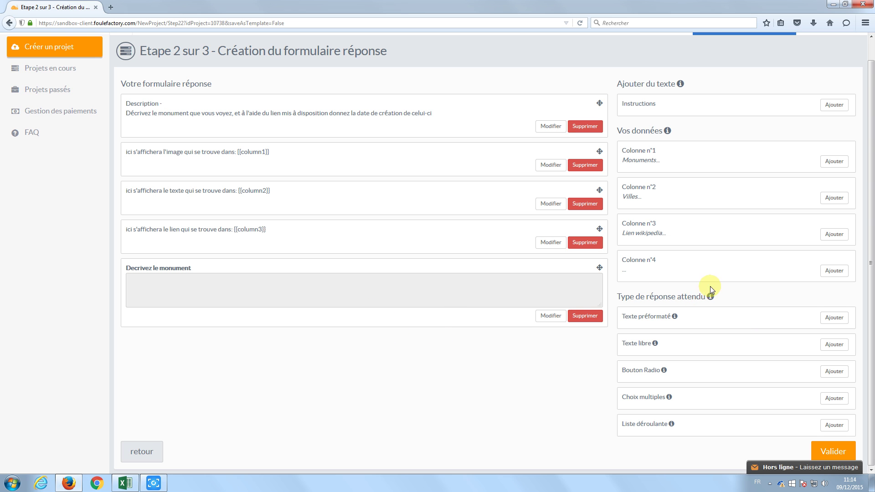
Add a mandatory 'Inscrivez la date de création du monument' preformatted field; make 'Decrivez le monument' mandatory.
{"action": "left_click", "coordinate": [834, 318]}
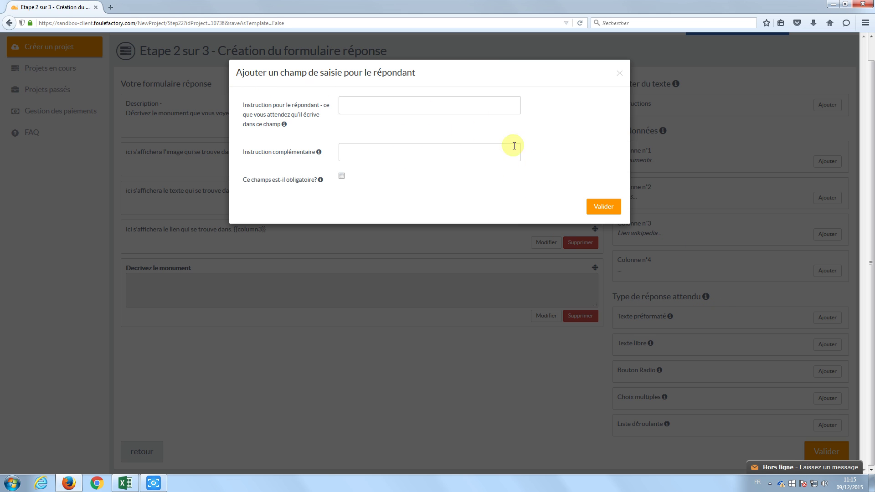
{"action": "left_click", "coordinate": [446, 107]}
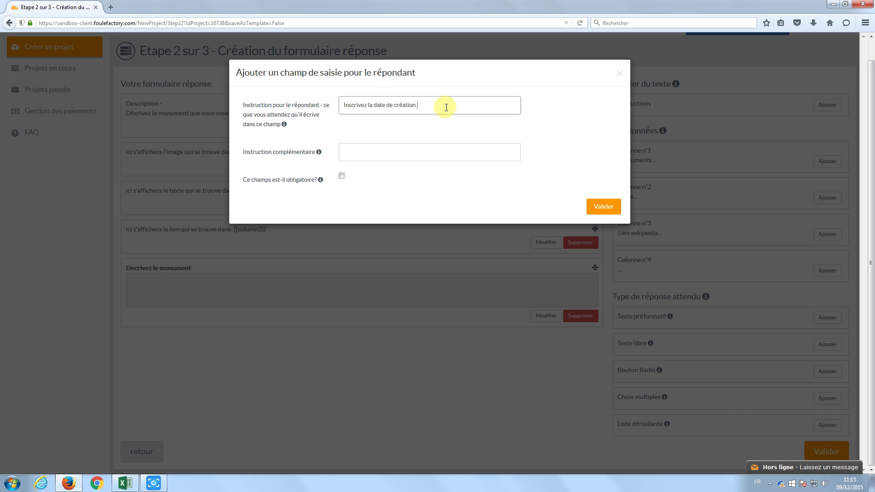
{"action": "left_click", "coordinate": [341, 176]}
{"action": "left_click", "coordinate": [602, 208]}
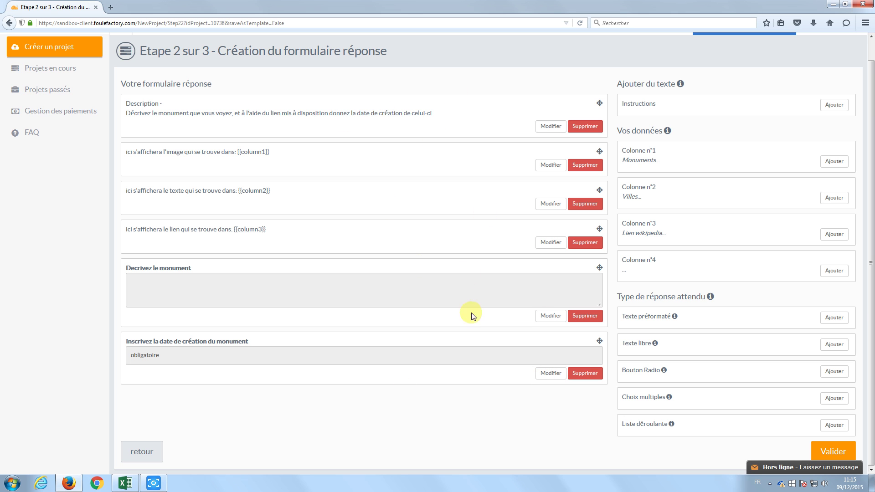
{"action": "left_click", "coordinate": [550, 315]}
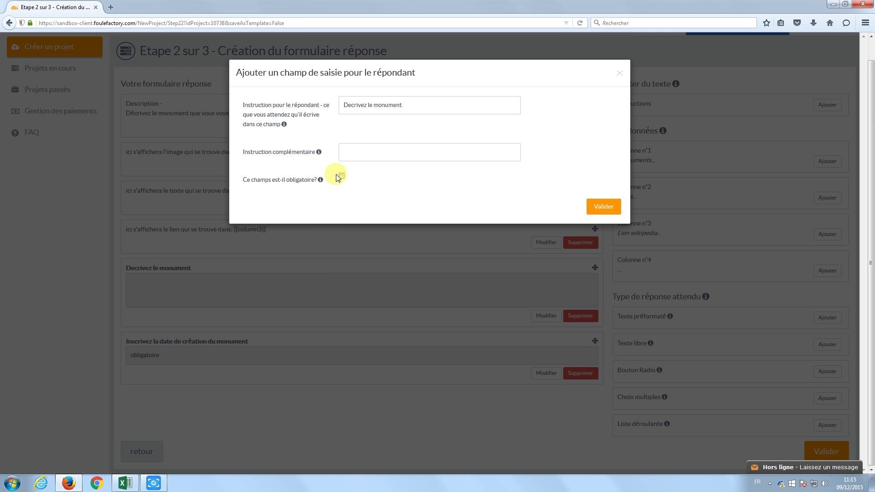
{"action": "left_click", "coordinate": [604, 207]}
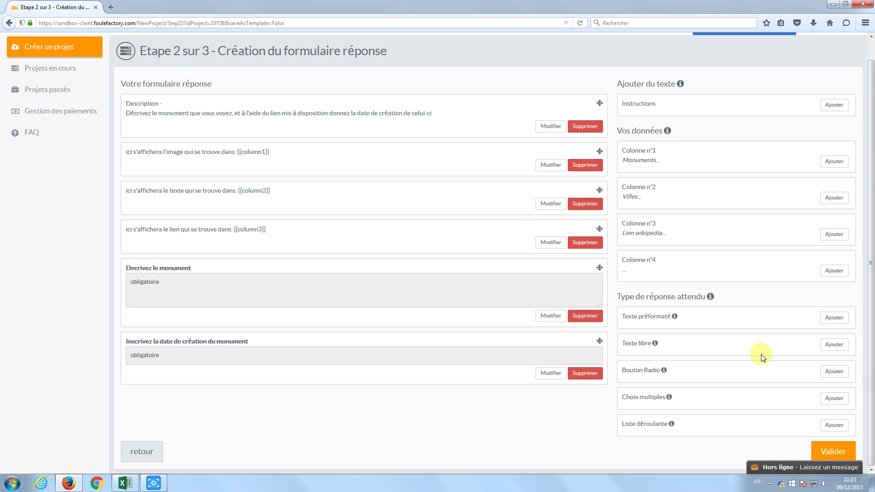
{"action": "left_click", "coordinate": [833, 371]}
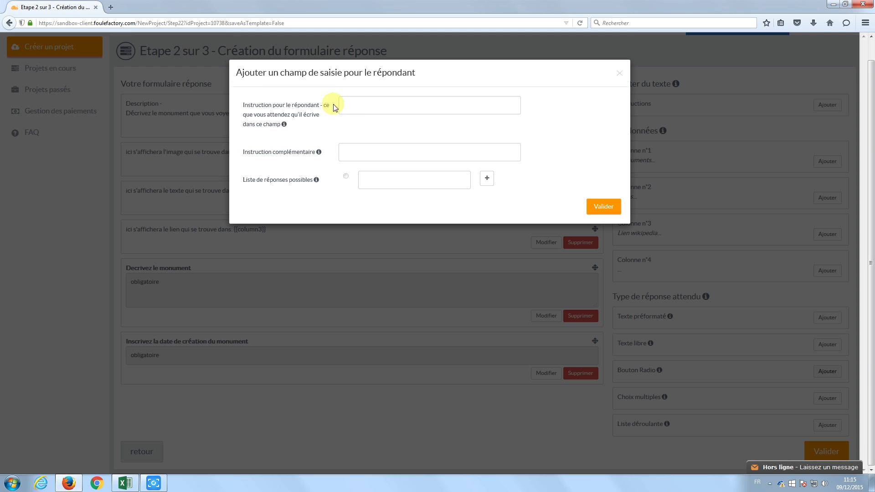
{"action": "left_click", "coordinate": [410, 185]}
{"action": "type", "text": "1"}
{"action": "left_click", "coordinate": [487, 178]}
{"action": "left_click", "coordinate": [445, 205]}
{"action": "type", "text": "1"}
{"action": "left_click", "coordinate": [487, 196]}
{"action": "left_click", "coordinate": [433, 219]}
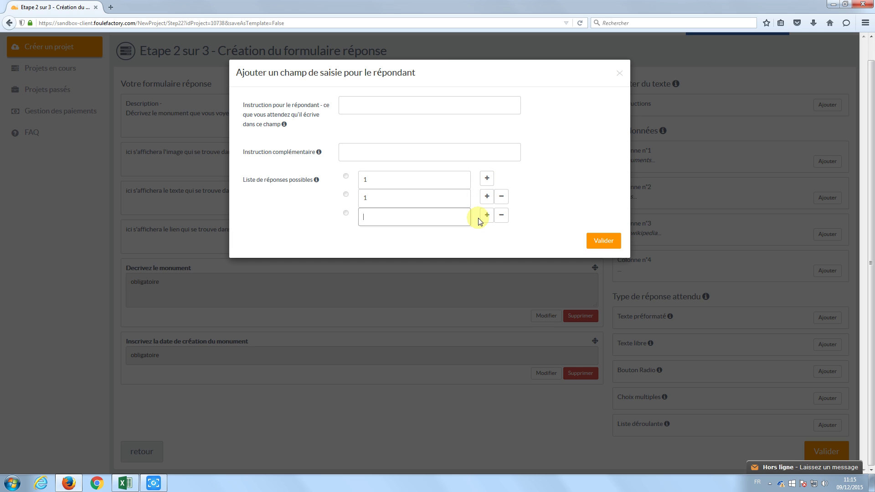
{"action": "type", "text": "2"}
{"action": "left_click", "coordinate": [484, 216]}
{"action": "left_click", "coordinate": [442, 235]}
{"action": "type", "text": "3"}
{"action": "left_click", "coordinate": [487, 233]}
{"action": "left_click", "coordinate": [437, 256]}
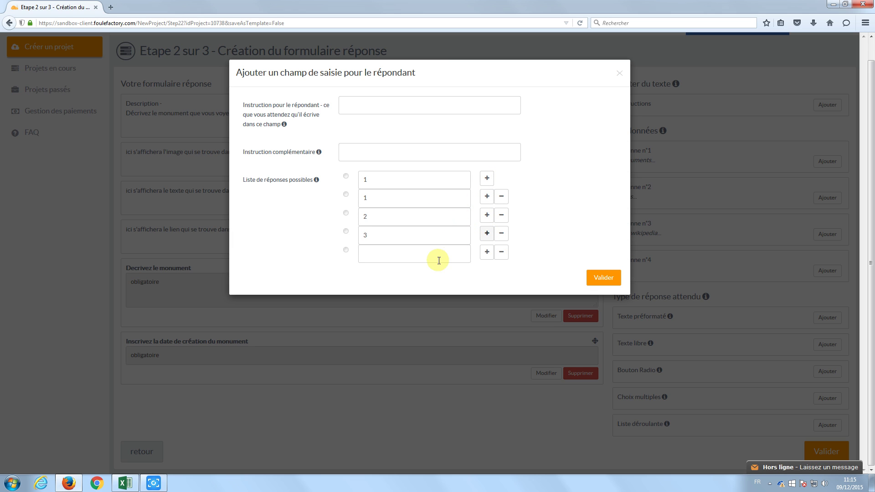
{"action": "type", "text": "4"}
{"action": "left_click", "coordinate": [488, 254]}
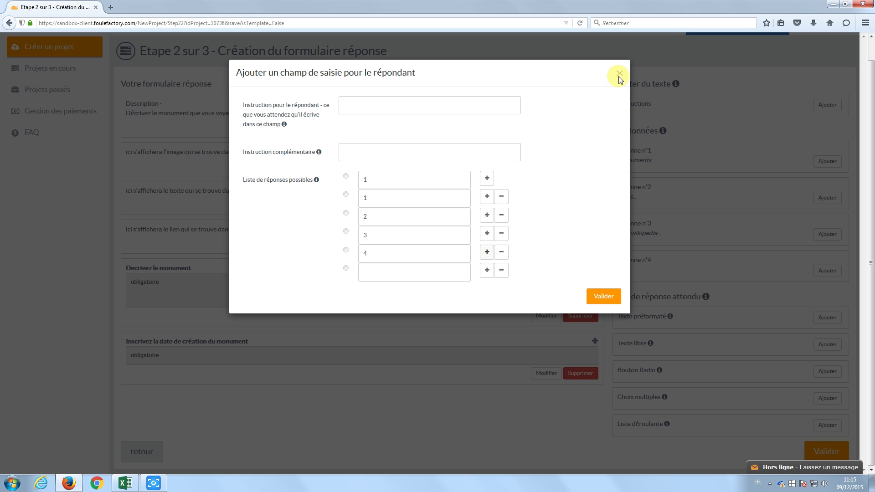
{"action": "left_click", "coordinate": [619, 74]}
{"action": "left_click", "coordinate": [828, 399]}
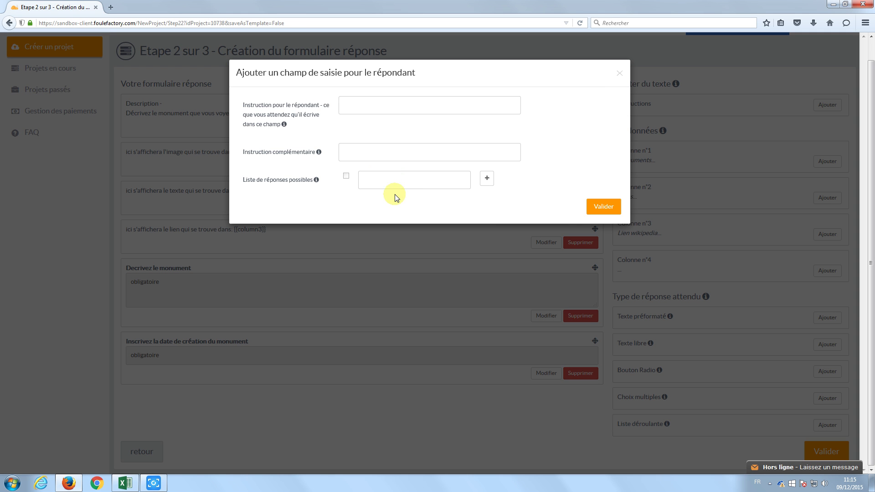
{"action": "left_click", "coordinate": [410, 179]}
{"action": "type", "text": "1"}
{"action": "left_click", "coordinate": [487, 178]}
{"action": "left_click", "coordinate": [427, 198]}
{"action": "type", "text": "2"}
{"action": "left_click", "coordinate": [487, 196]}
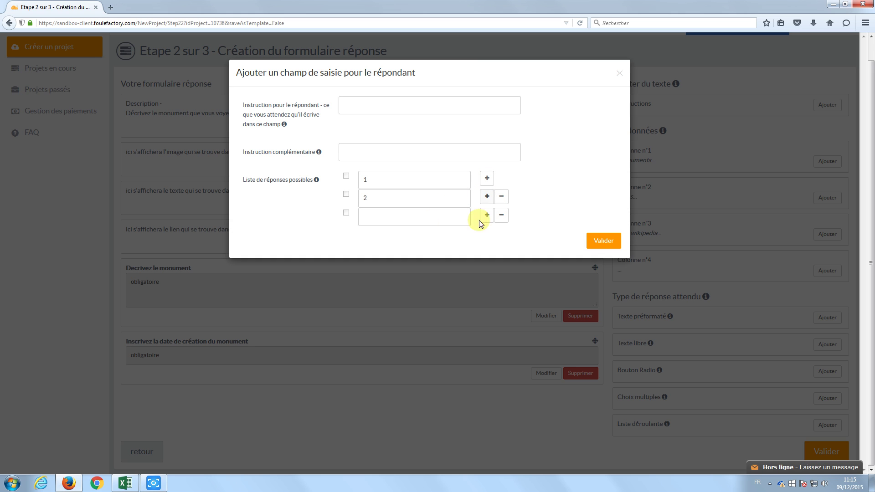
{"action": "left_click", "coordinate": [487, 215]}
{"action": "left_click", "coordinate": [459, 221]}
{"action": "type", "text": "3"}
{"action": "left_click", "coordinate": [441, 242]}
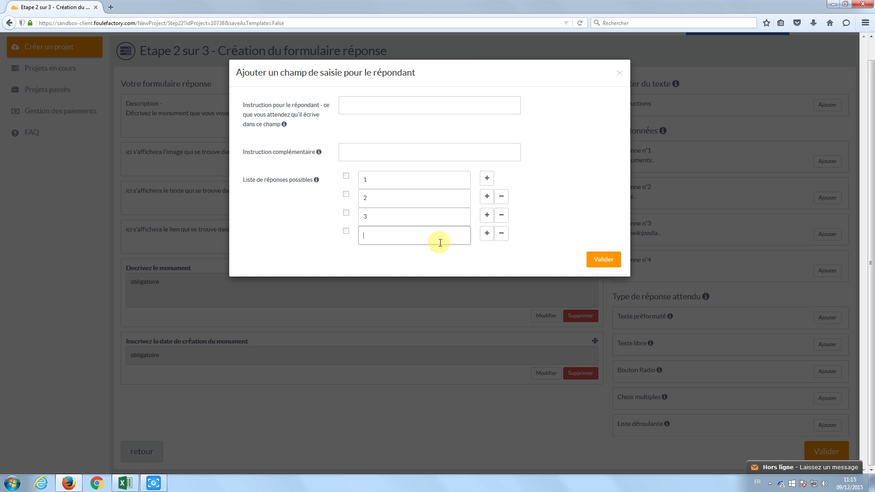
{"action": "type", "text": "4"}
{"action": "left_click", "coordinate": [487, 233]}
{"action": "left_click", "coordinate": [450, 255]}
{"action": "type", "text": "2"}
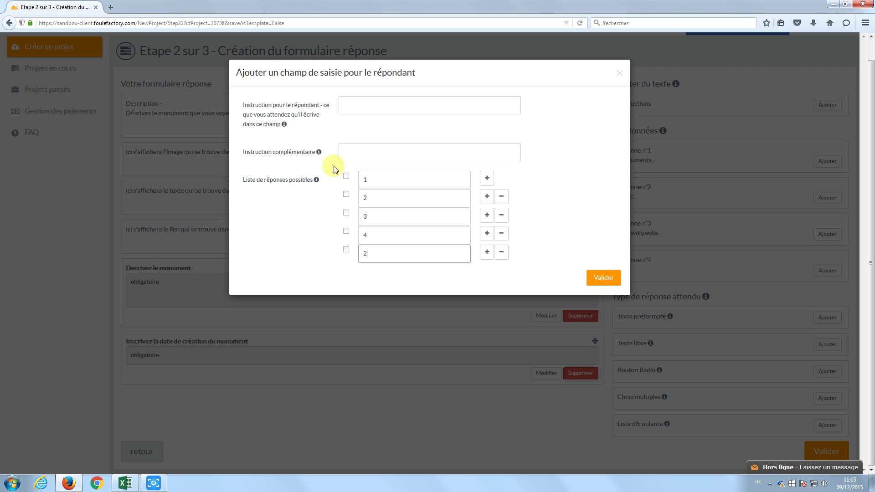
{"action": "type", "text": "5"}
{"action": "left_click", "coordinate": [621, 75]}
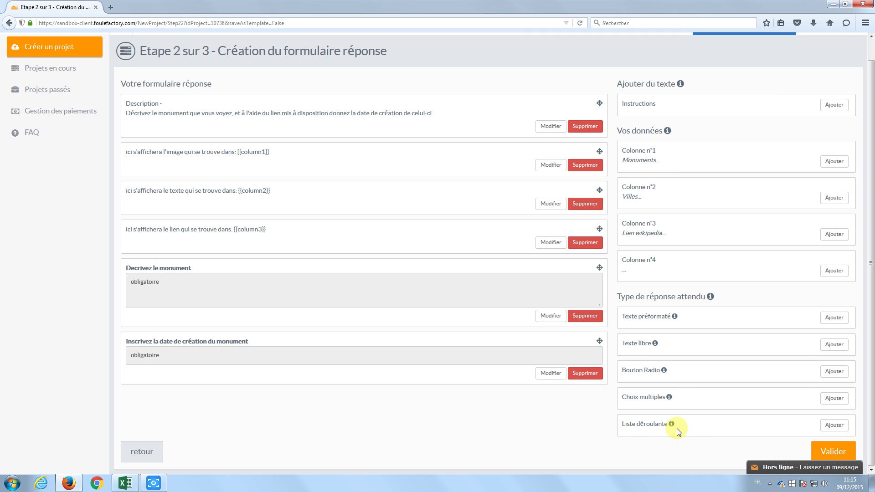
{"action": "left_click", "coordinate": [834, 425]}
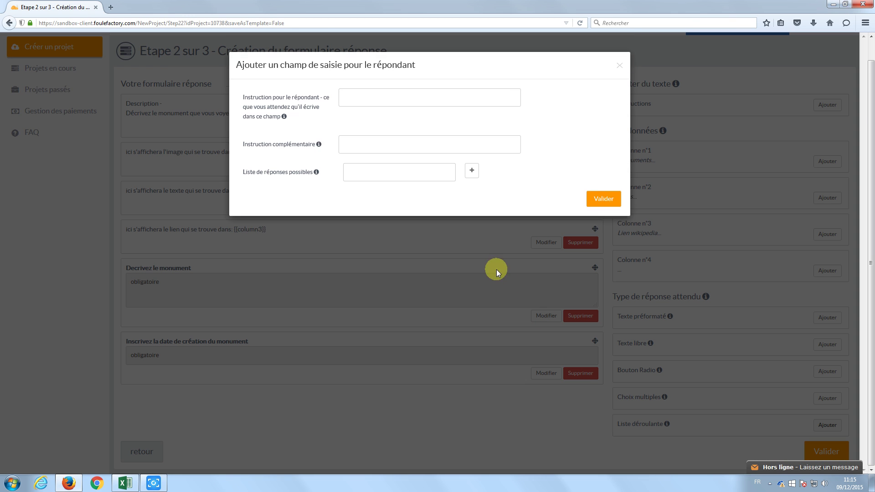
{"action": "left_click", "coordinate": [412, 183]}
{"action": "type", "text": "1"}
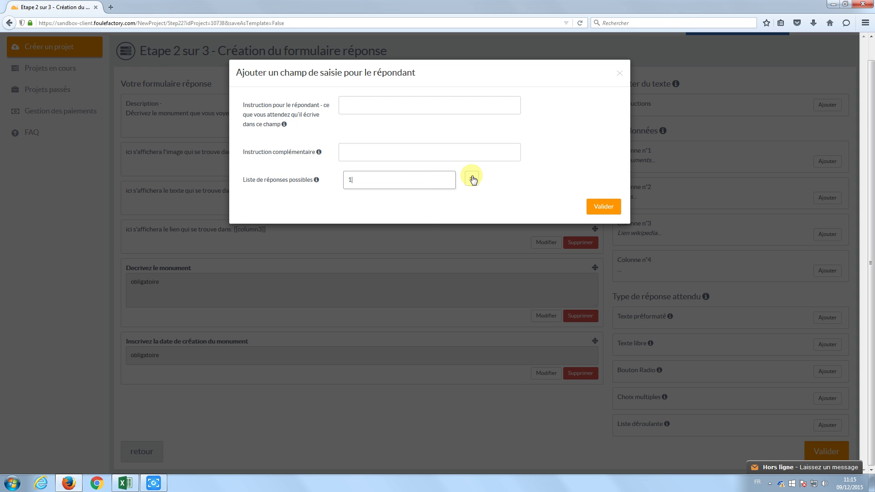
{"action": "left_click", "coordinate": [472, 178]}
{"action": "left_click", "coordinate": [360, 201]}
{"action": "type", "text": "2"}
{"action": "left_click", "coordinate": [472, 197]}
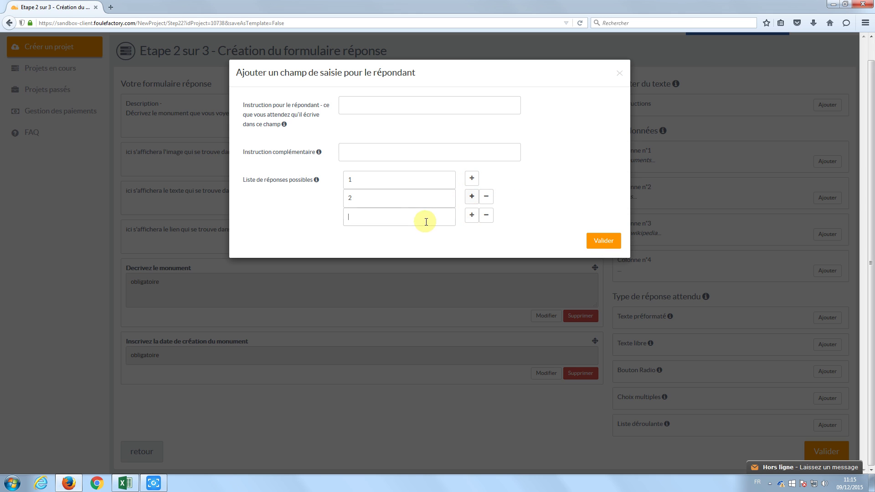
{"action": "left_click", "coordinate": [422, 221]}
{"action": "type", "text": "3"}
{"action": "left_click", "coordinate": [472, 216]}
{"action": "left_click", "coordinate": [454, 236]}
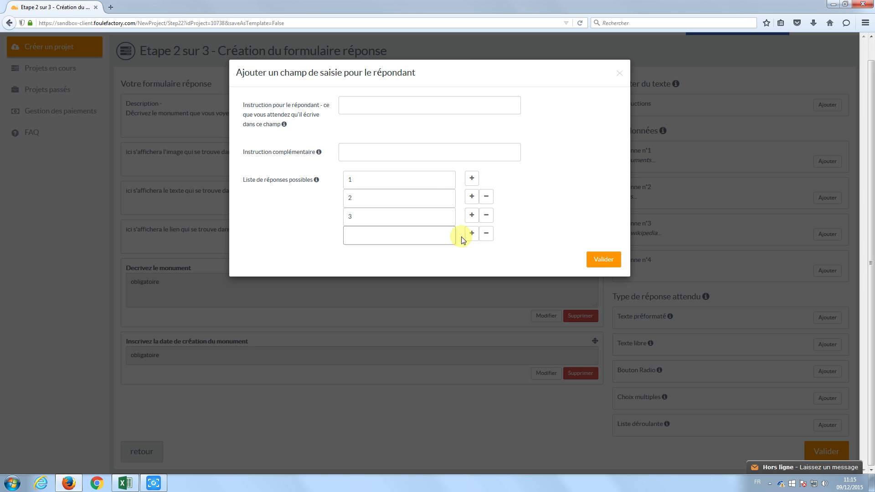
{"action": "type", "text": "4"}
{"action": "left_click", "coordinate": [471, 233]}
{"action": "left_click", "coordinate": [438, 254]}
{"action": "type", "text": "5"}
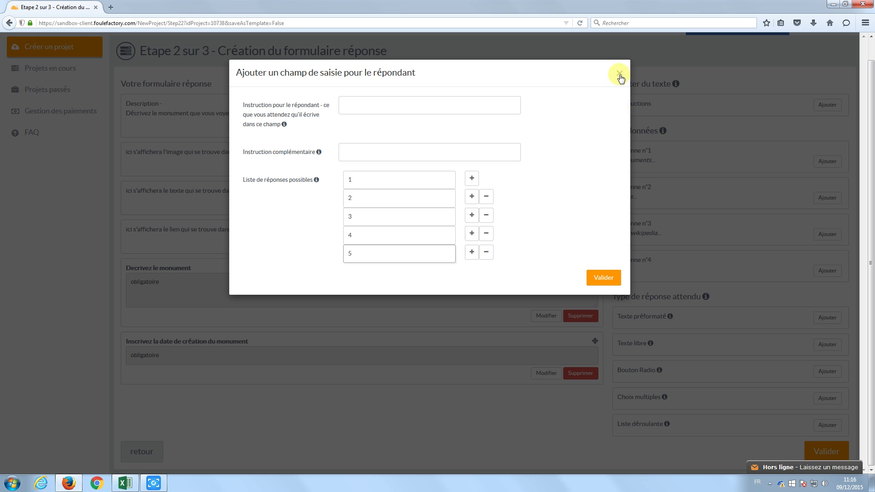
{"action": "left_click", "coordinate": [620, 74]}
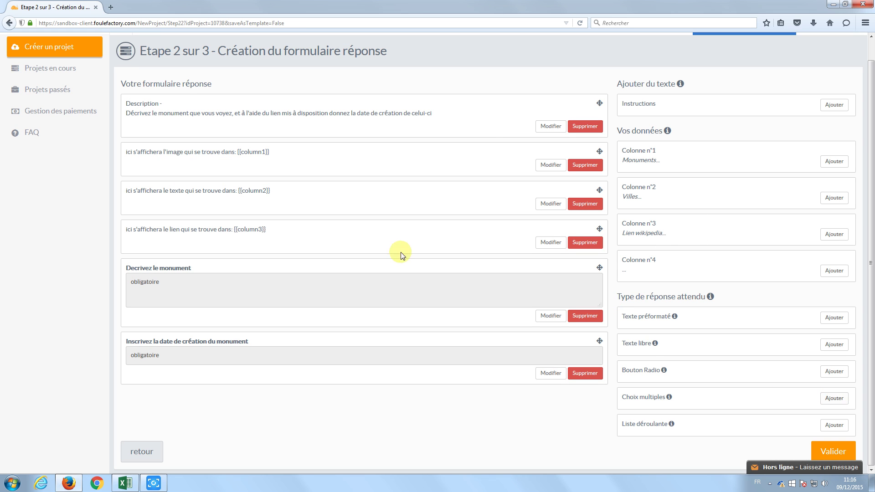
Save the response form, then mark the project anonymous with a 00:01:00 task time.
{"action": "left_click", "coordinate": [831, 449]}
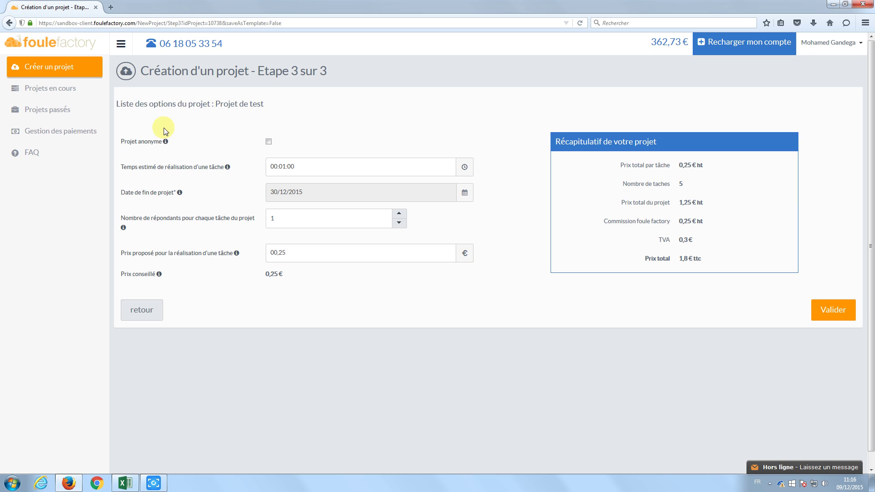
{"action": "left_click", "coordinate": [269, 142]}
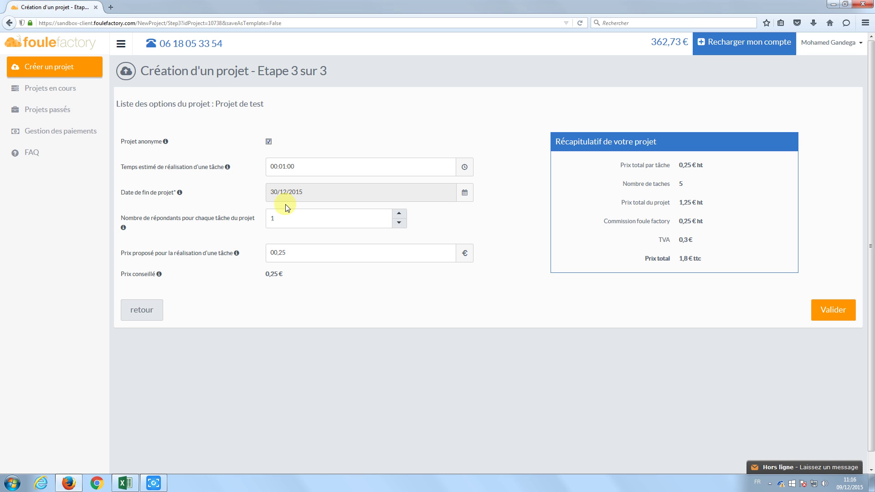
{"action": "left_click", "coordinate": [308, 167]}
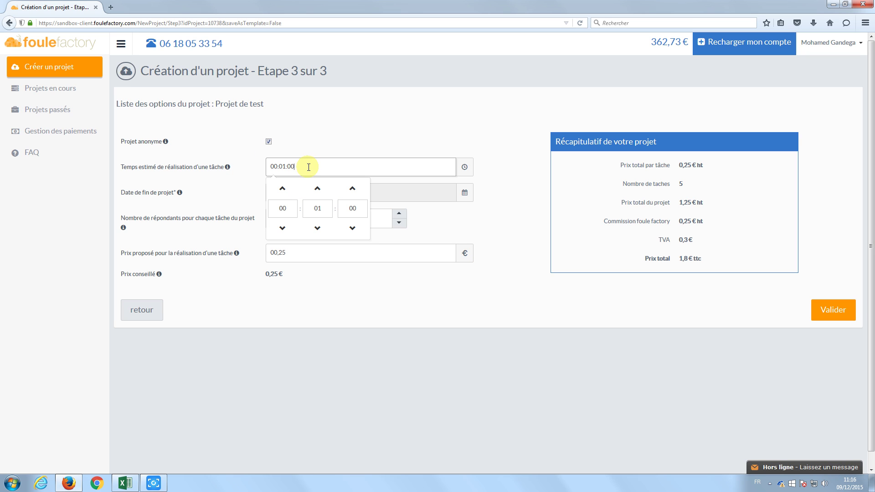
{"action": "left_click", "coordinate": [318, 229]}
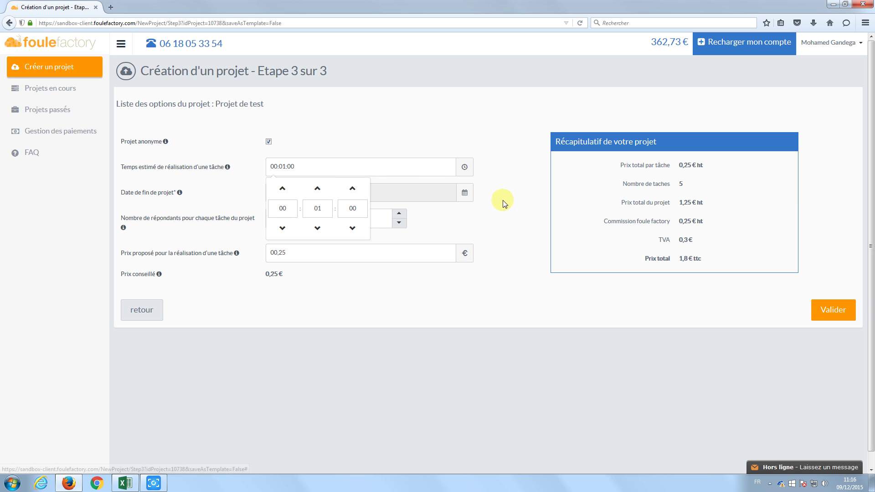
{"action": "left_click", "coordinate": [520, 216]}
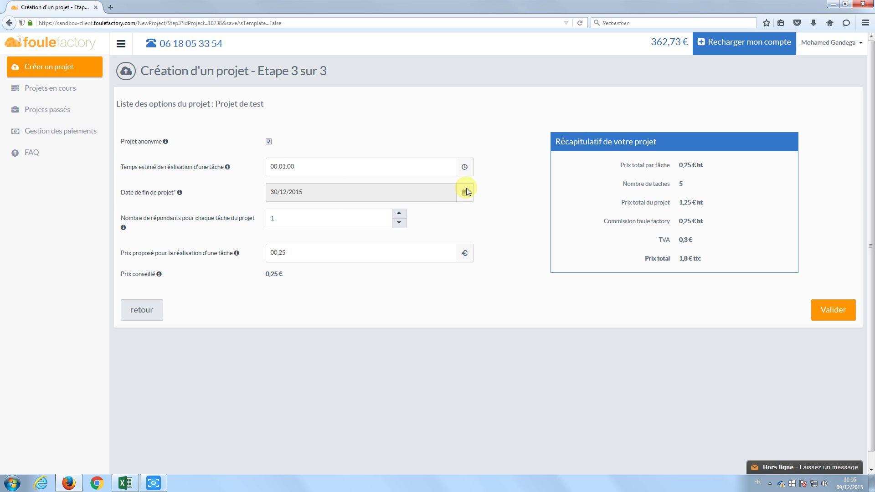
Keep end date 30/12/2015, re-enter 1 respondent per task, confirm 00,25 € price, and validate the options.
{"action": "left_click", "coordinate": [441, 197]}
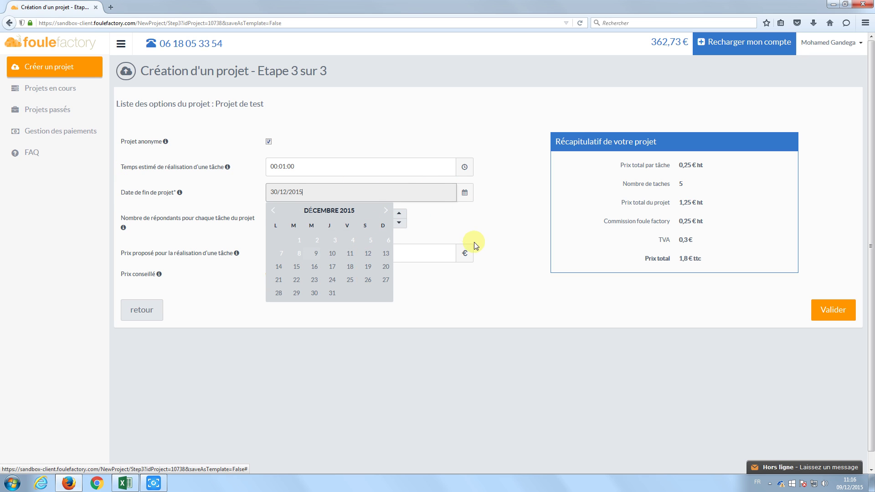
{"action": "left_click", "coordinate": [336, 215]}
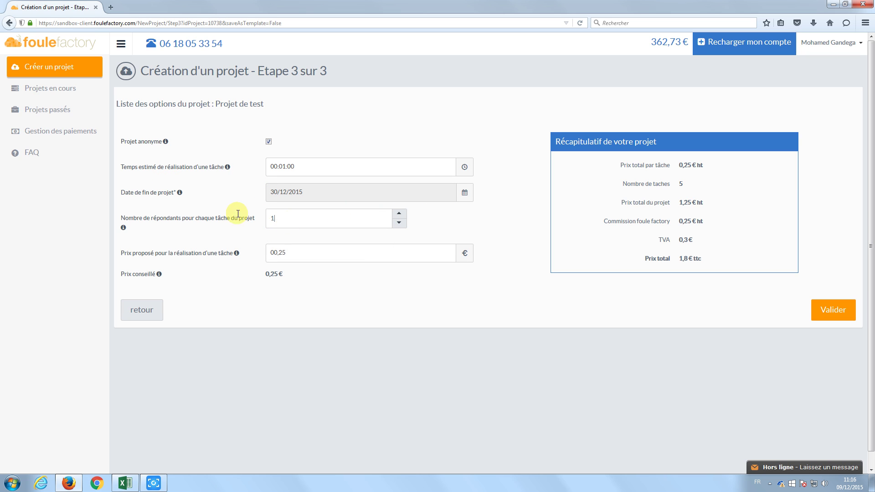
{"action": "key", "text": "BackSpace"}
{"action": "left_click", "coordinate": [304, 254]}
{"action": "left_click", "coordinate": [312, 253]}
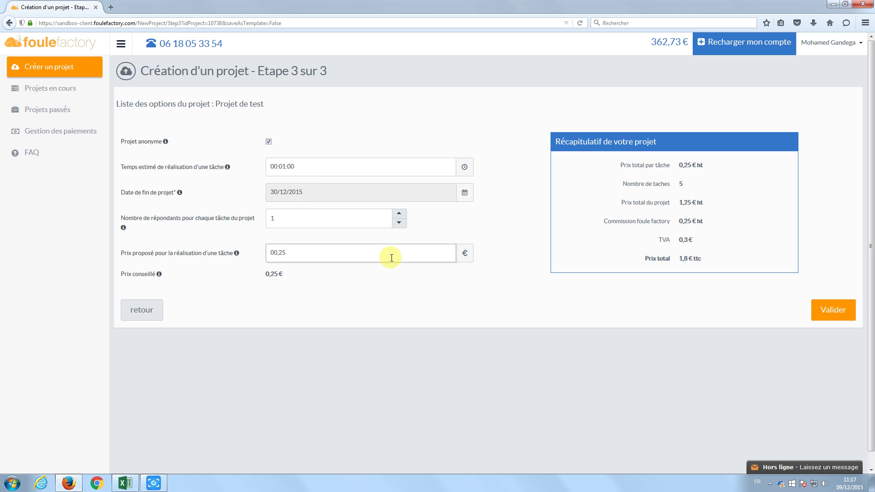
{"action": "left_click", "coordinate": [832, 316]}
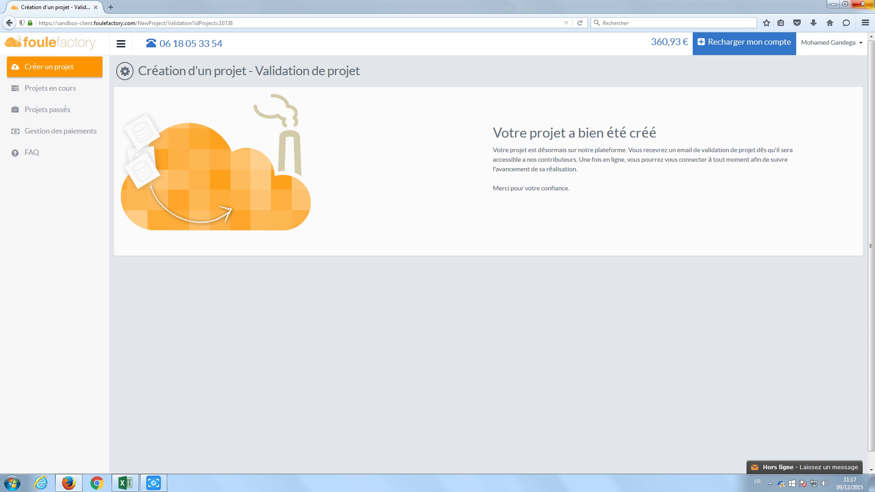
Close Firefox, then close the Test projet csv workbook in Excel.
{"action": "left_click", "coordinate": [863, 3]}
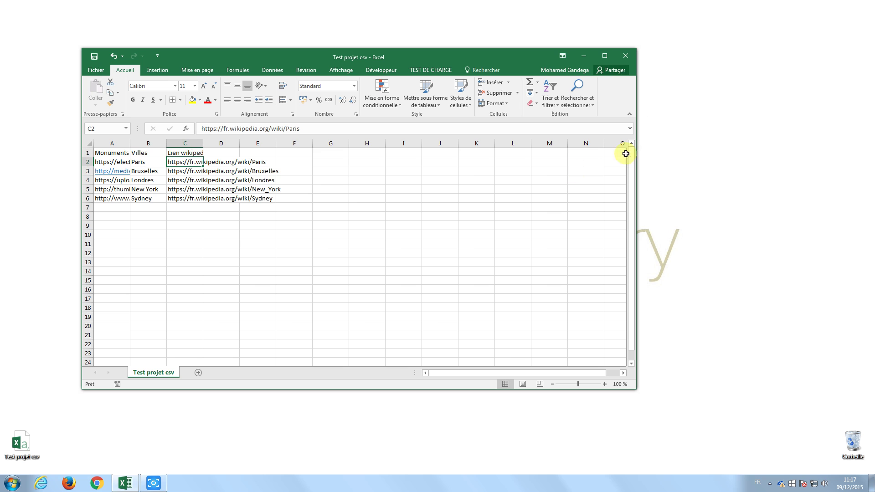
{"action": "left_click", "coordinate": [629, 57]}
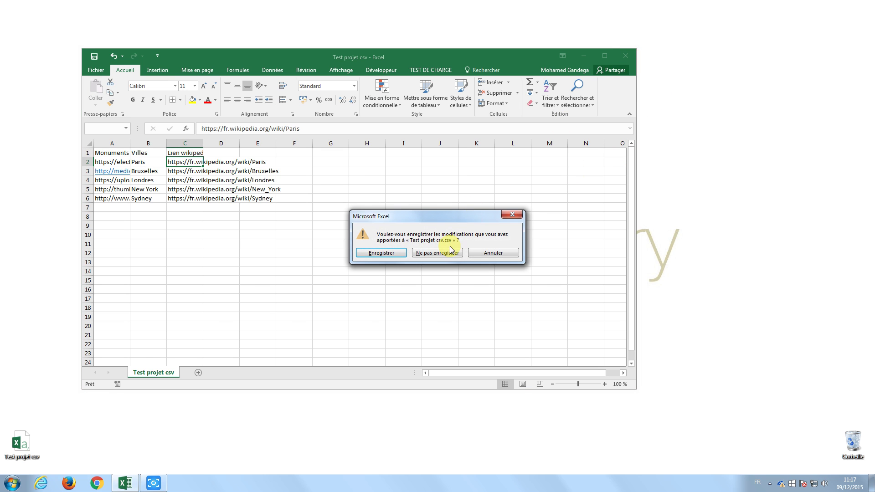